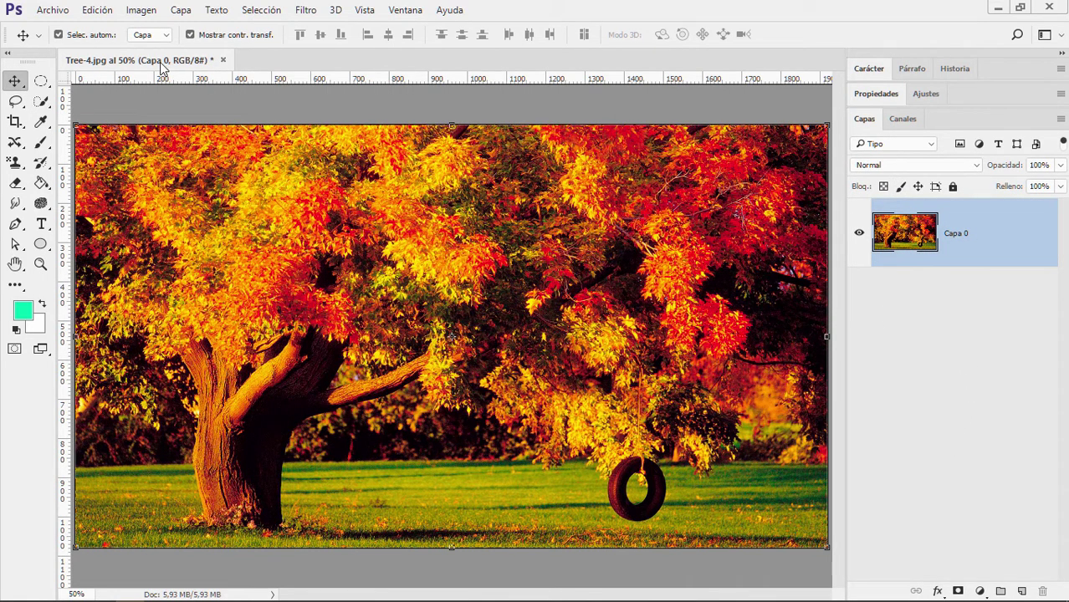
Embed Tree-7.jpg as a layer over the autumn tree, enlarged about 152% in the top-left corner.
{"action": "left_click", "coordinate": [50, 12]}
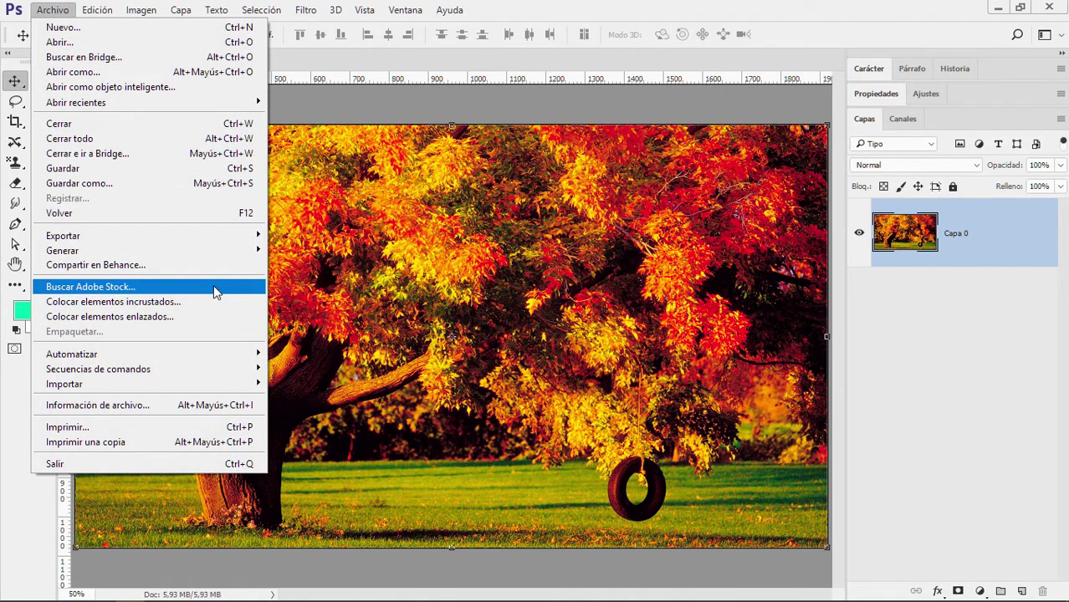
{"action": "left_click", "coordinate": [125, 302]}
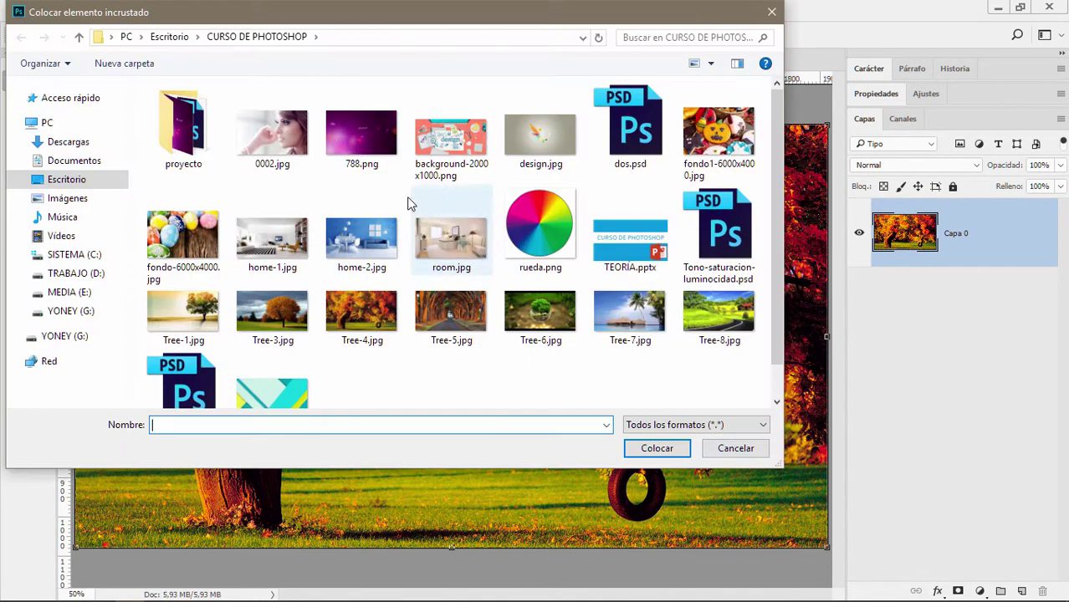
{"action": "double_click", "coordinate": [632, 316]}
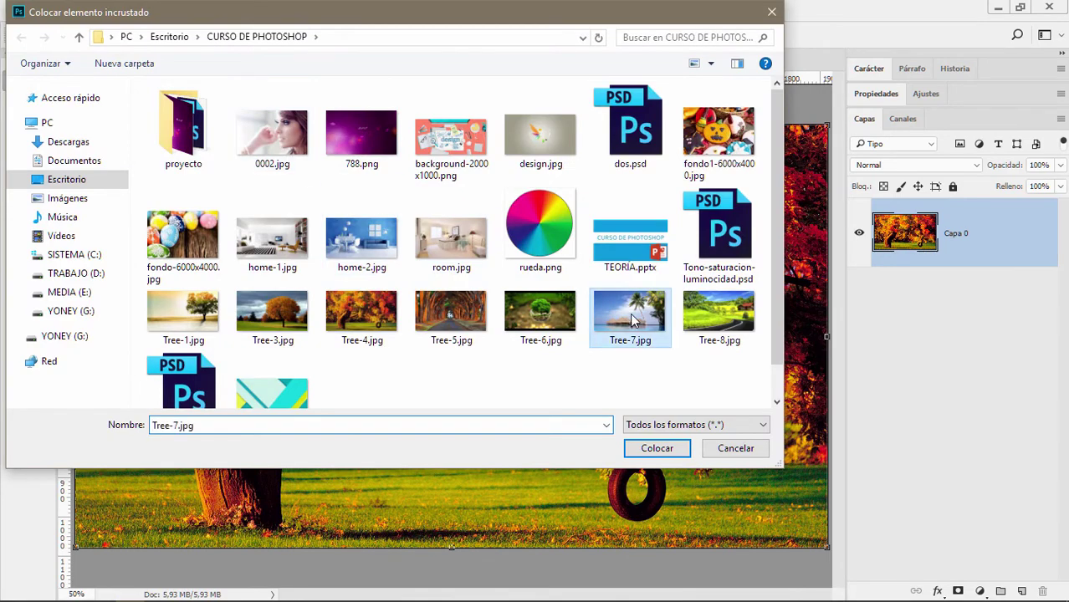
{"action": "left_click_drag", "start_coordinate": [451, 336], "coordinate": [166, 176]}
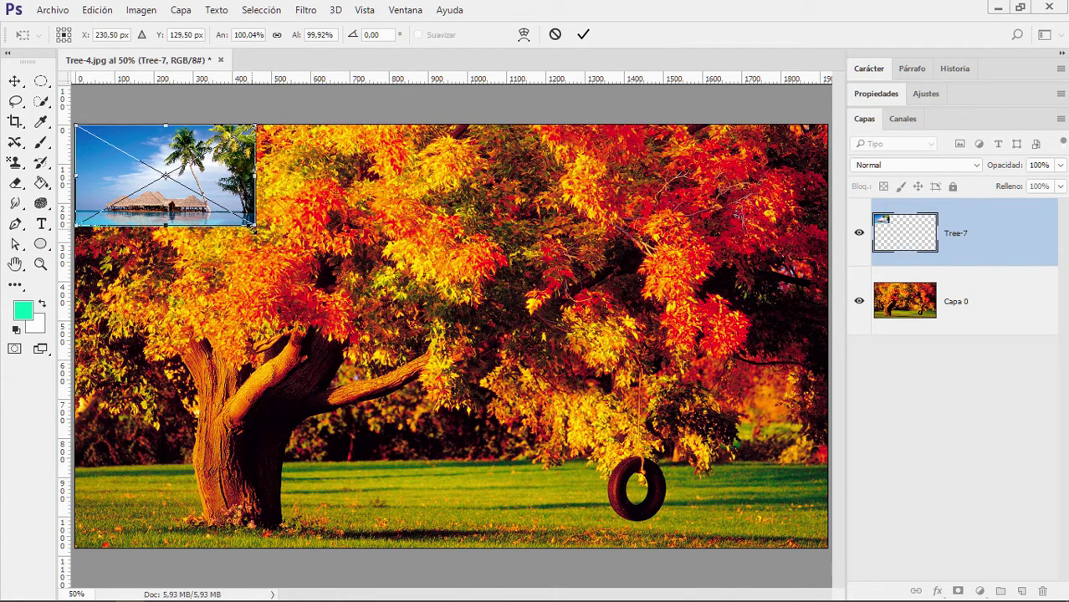
{"action": "left_click_drag", "start_coordinate": [255, 225], "coordinate": [349, 278]}
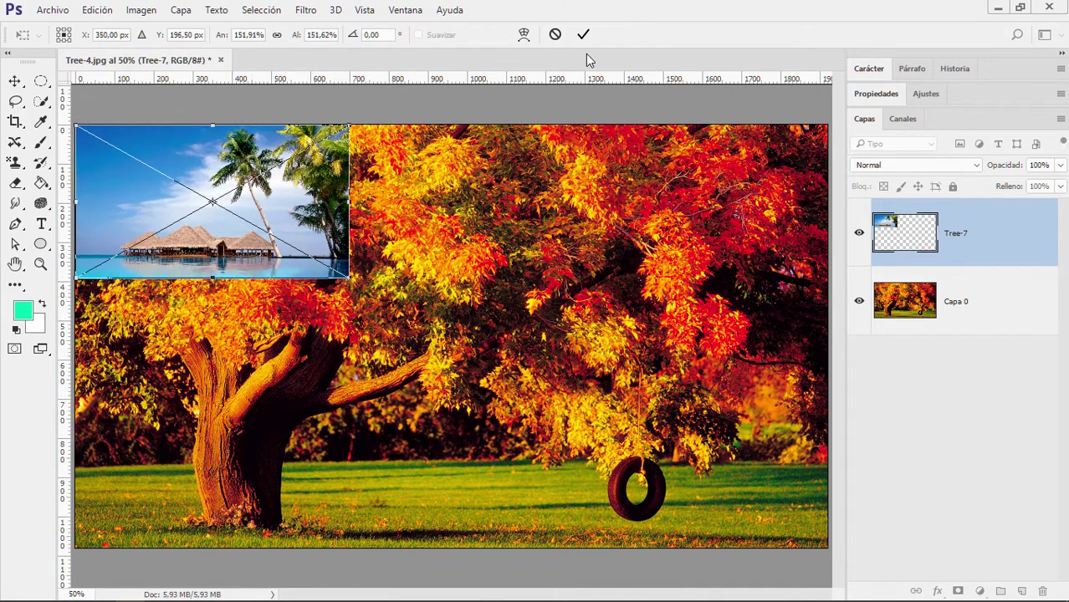
{"action": "key", "text": "Return"}
{"action": "left_click", "coordinate": [823, 506]}
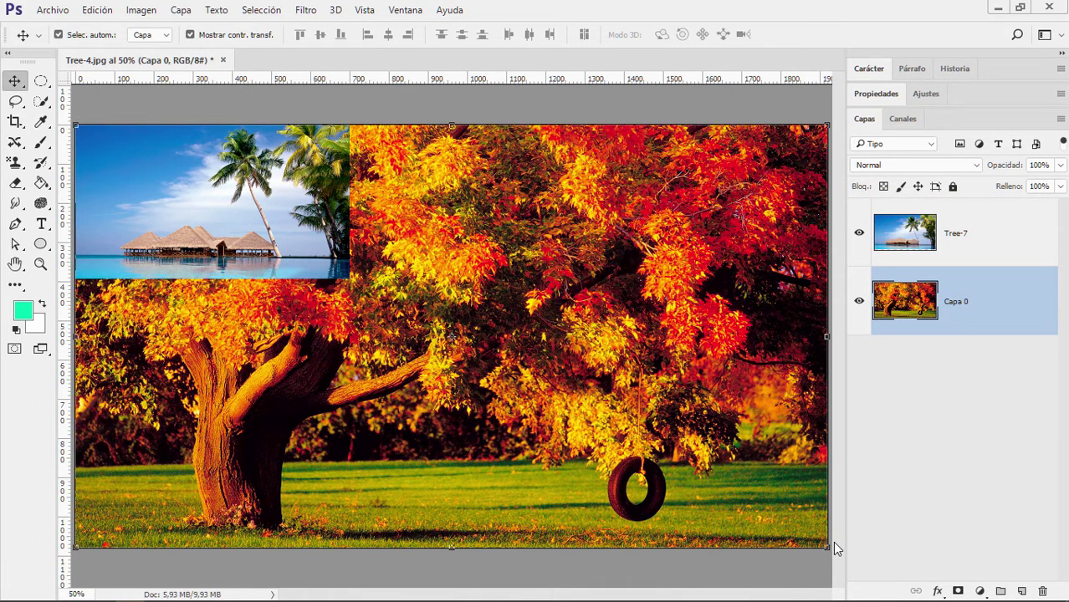
Shrink the autumn tree image to match the beach photo, then move the beach photo below it.
{"action": "left_click_drag", "start_coordinate": [825, 546], "coordinate": [350, 279]}
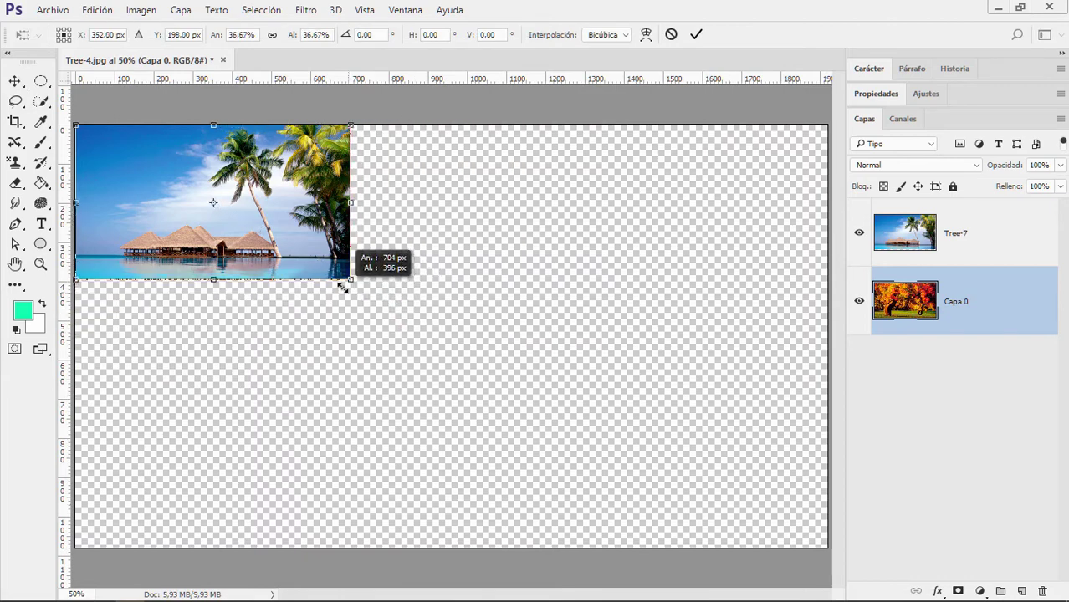
{"action": "left_click", "coordinate": [695, 34]}
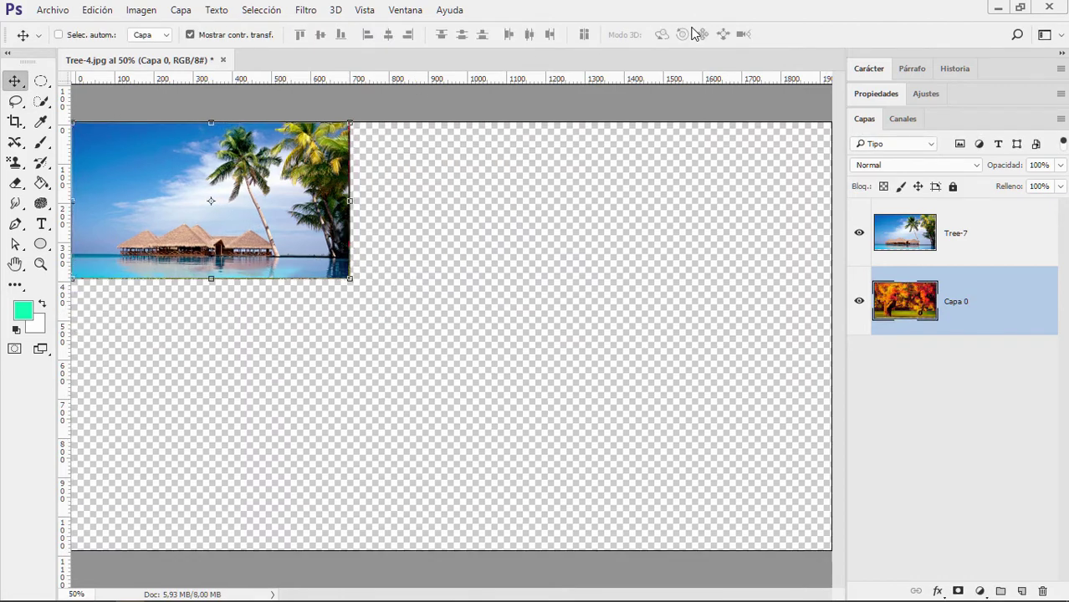
{"action": "key", "text": "ctrl+1"}
{"action": "mouse_move", "coordinate": [302, 191]}
{"action": "left_mouse_down"}
{"action": "mouse_move", "coordinate": [639, 317]}
{"action": "mouse_move", "coordinate": [739, 401]}
{"action": "mouse_move", "coordinate": [776, 460]}
{"action": "mouse_move", "coordinate": [744, 449]}
{"action": "left_mouse_up"}
{"action": "left_click", "coordinate": [758, 466]}
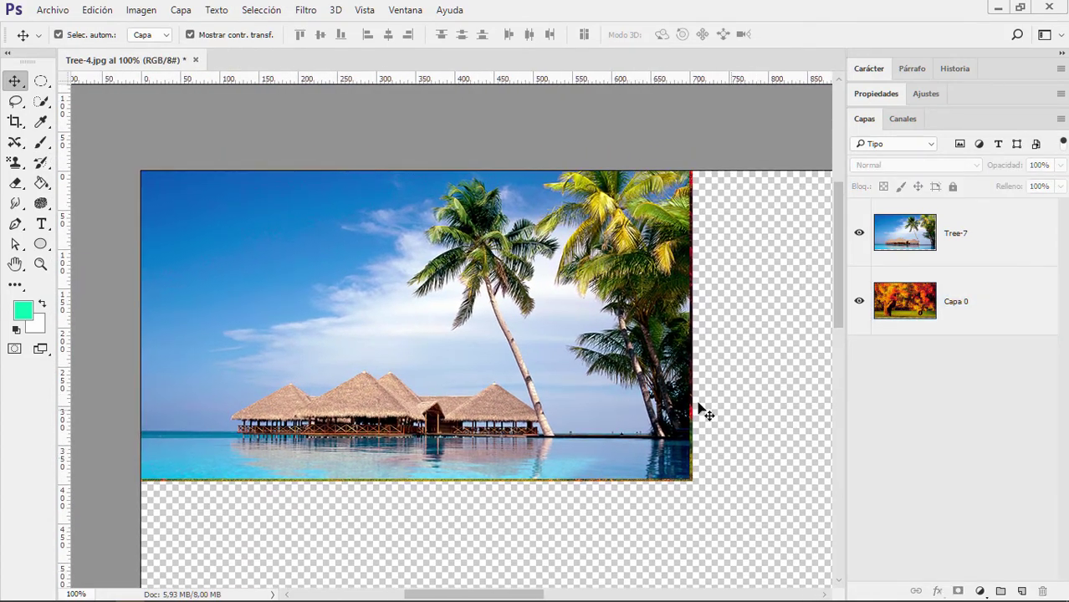
{"action": "left_click_drag", "start_coordinate": [598, 386], "coordinate": [598, 502]}
Add the empty layers Capa 1 and Capa 2 and delete both photo layers.
{"action": "left_click", "coordinate": [366, 211], "text": "shift"}
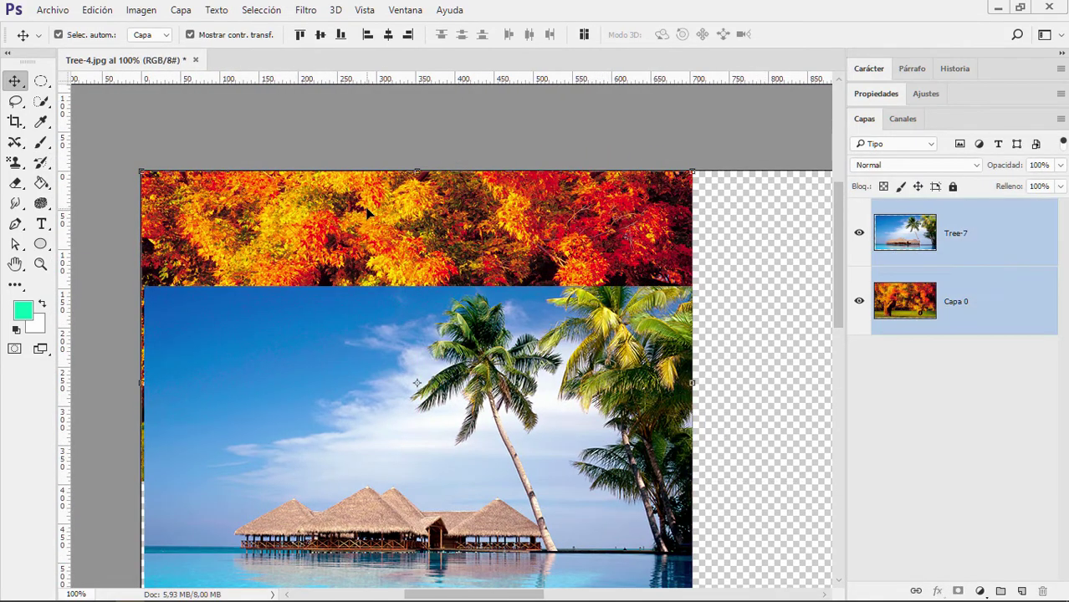
{"action": "left_click", "coordinate": [1021, 591]}
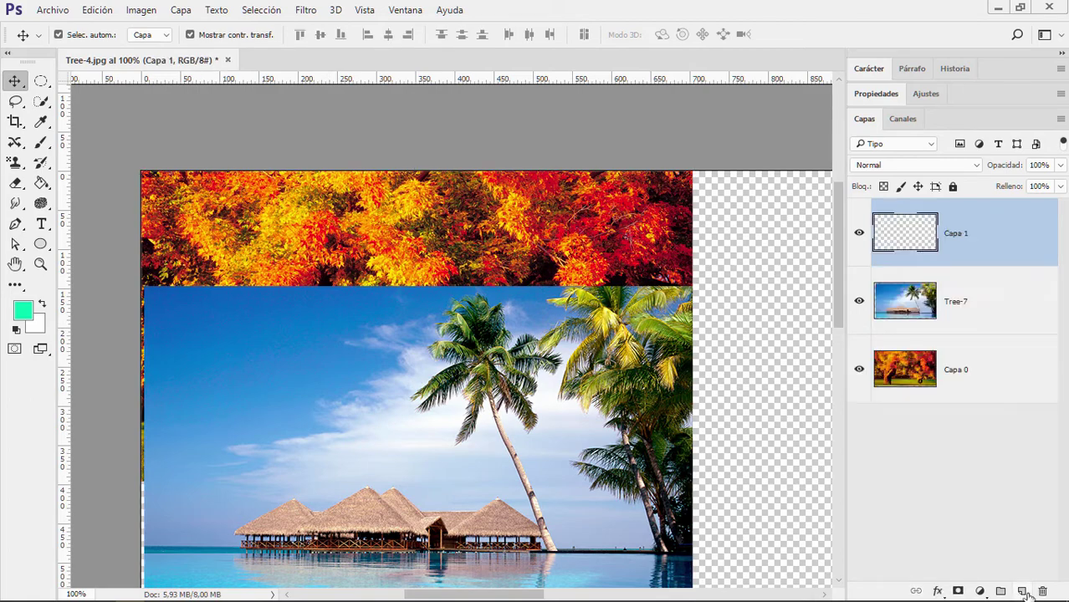
{"action": "key", "text": "Delete"}
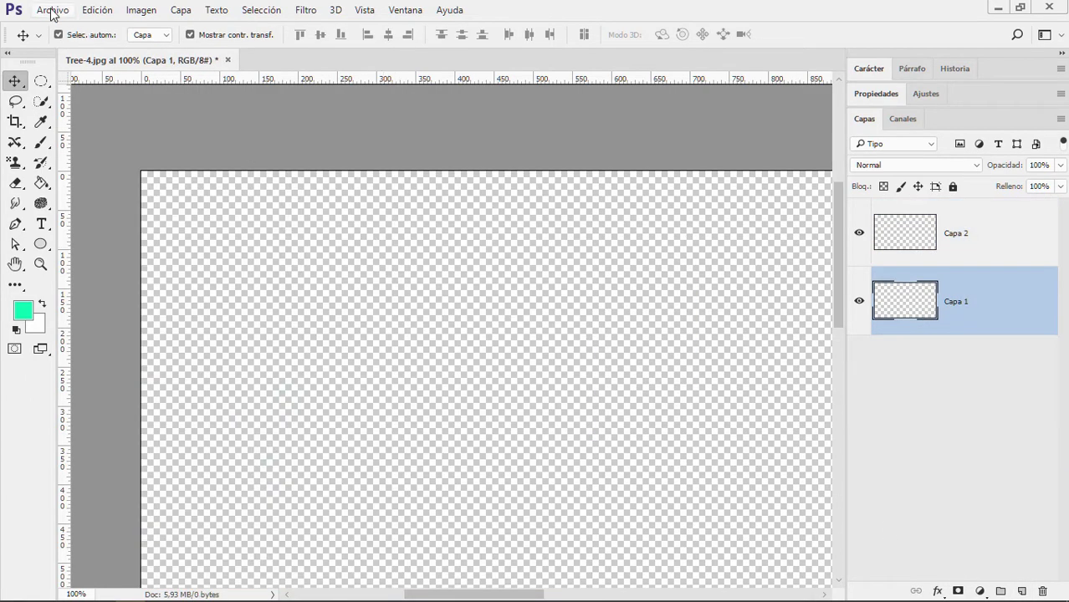
Embed Tree-1.jpg as a layer beneath Capa 2, filling the whole canvas.
{"action": "left_click", "coordinate": [52, 10]}
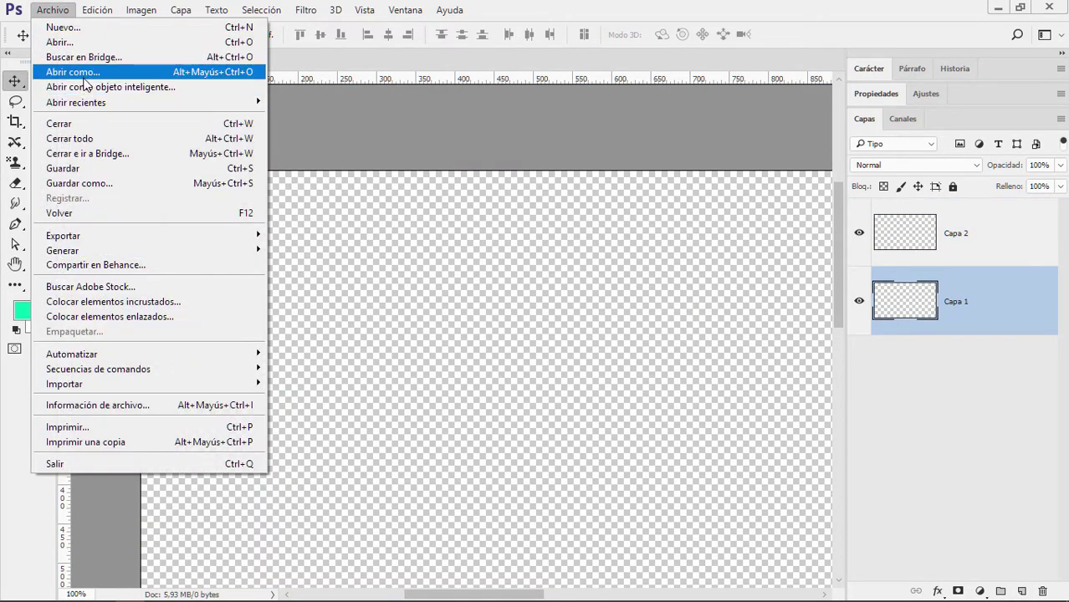
{"action": "left_click", "coordinate": [98, 306]}
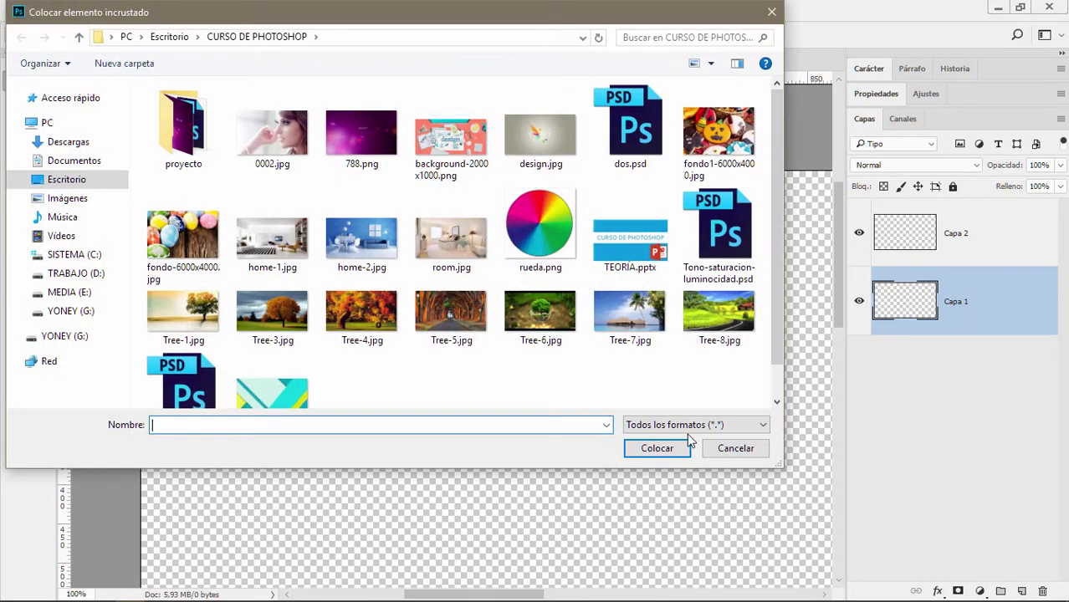
{"action": "left_click", "coordinate": [186, 322]}
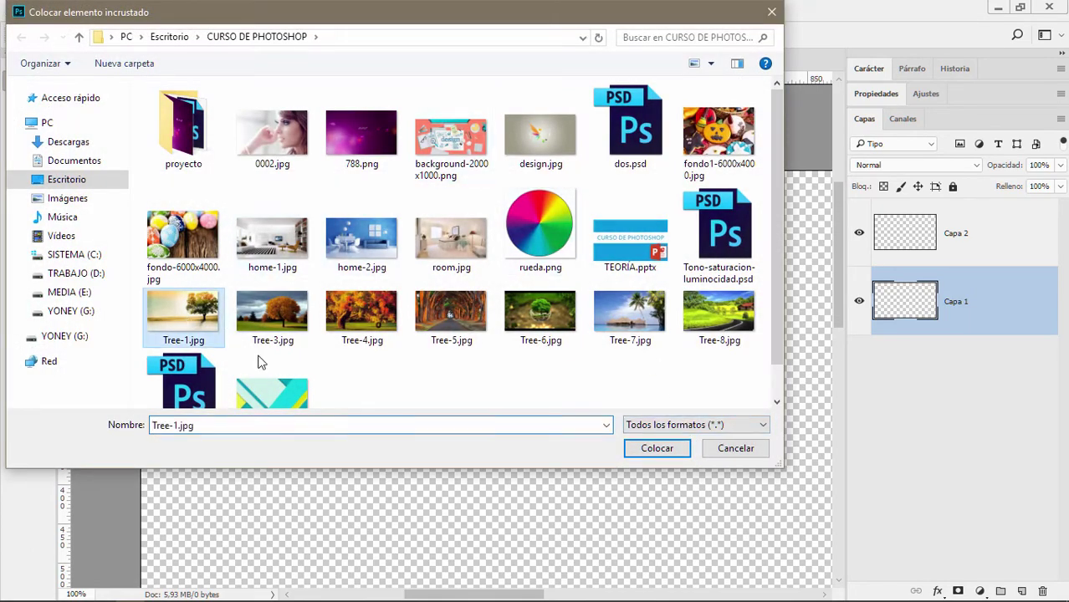
{"action": "left_click", "coordinate": [657, 449]}
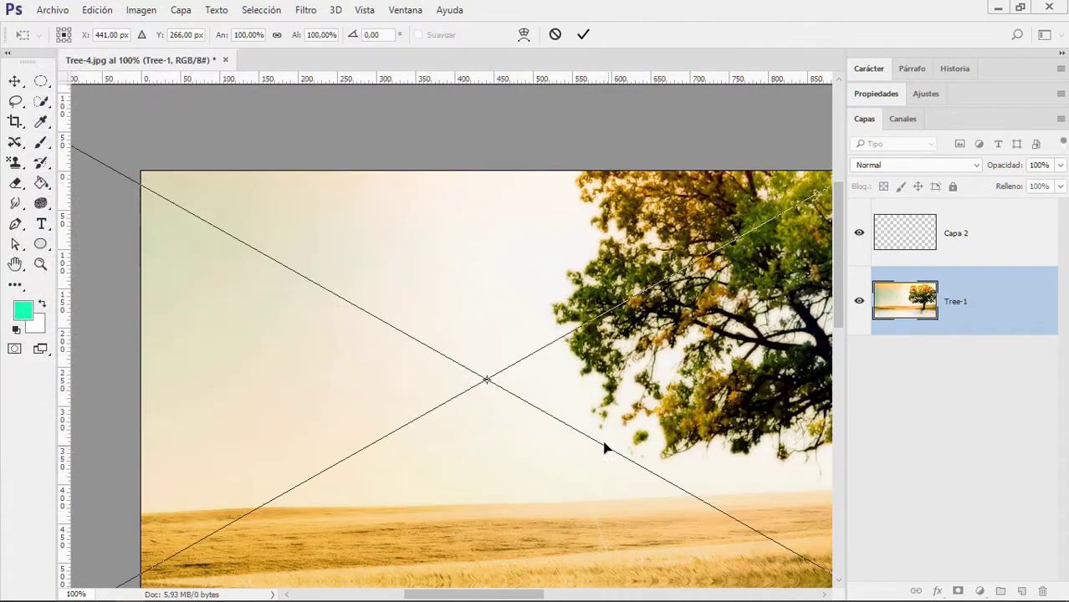
{"action": "left_click", "coordinate": [583, 33]}
{"action": "mouse_move", "coordinate": [432, 262]}
{"action": "left_mouse_down"}
{"action": "mouse_move", "coordinate": [548, 405]}
{"action": "mouse_move", "coordinate": [358, 322]}
{"action": "mouse_move", "coordinate": [365, 295]}
{"action": "mouse_move", "coordinate": [398, 278]}
{"action": "left_mouse_up"}
{"action": "key", "text": "ctrl+0"}
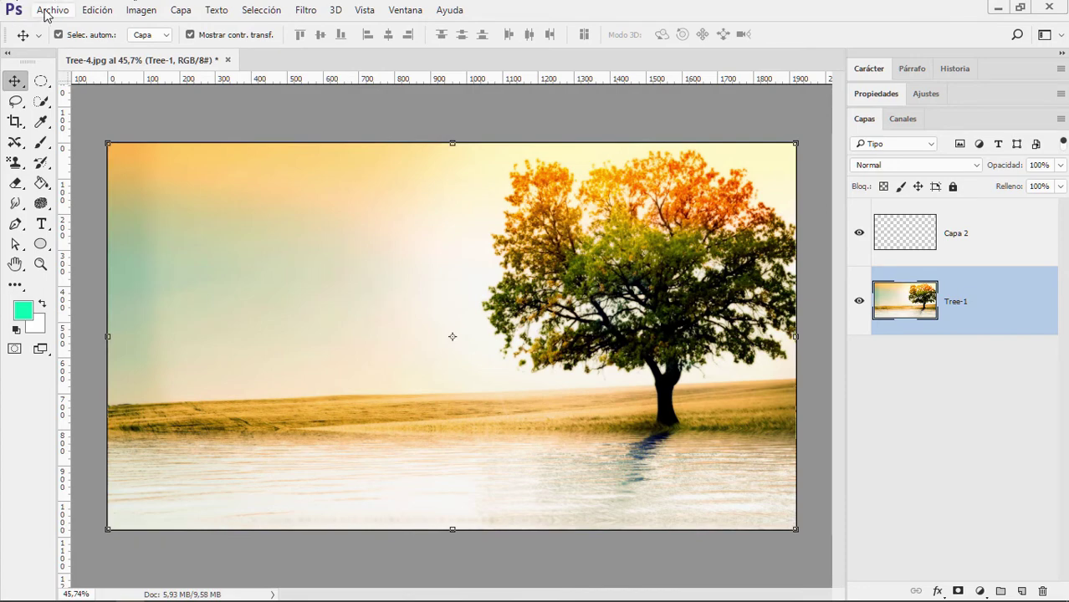
Embed Tree-3.jpg above Tree-1 and move the empty Capa 2 to the bottom of the stack.
{"action": "left_click", "coordinate": [52, 10]}
{"action": "left_click", "coordinate": [142, 303]}
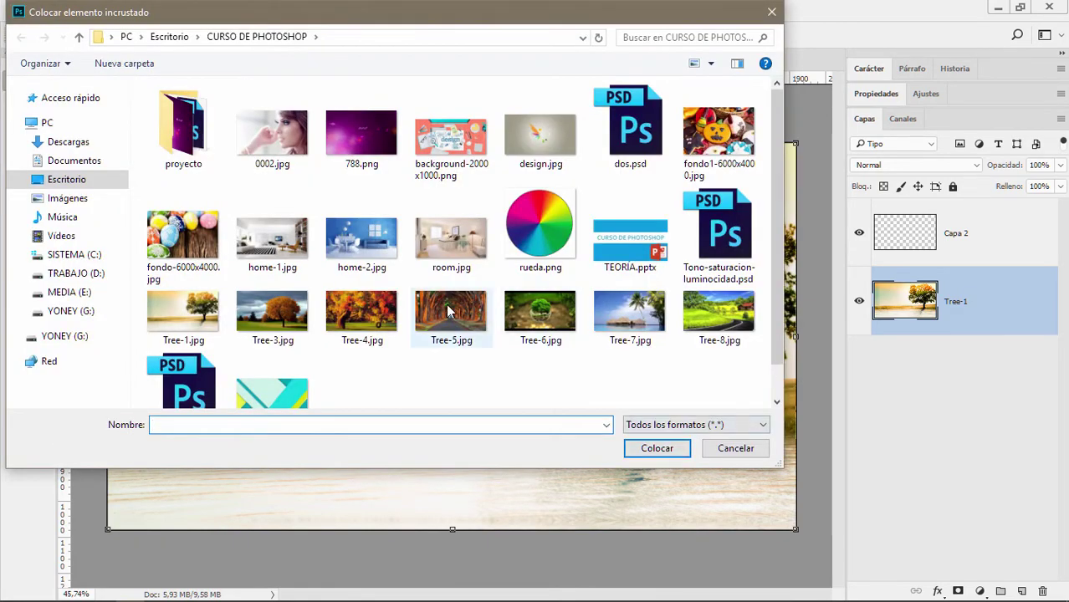
{"action": "left_click", "coordinate": [450, 312]}
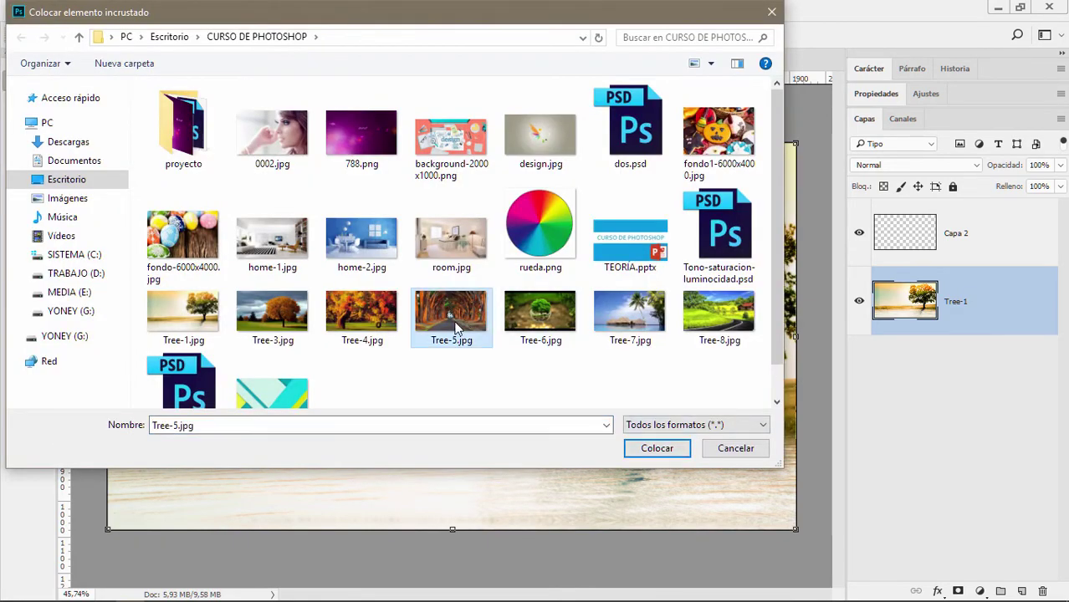
{"action": "left_click", "coordinate": [276, 323]}
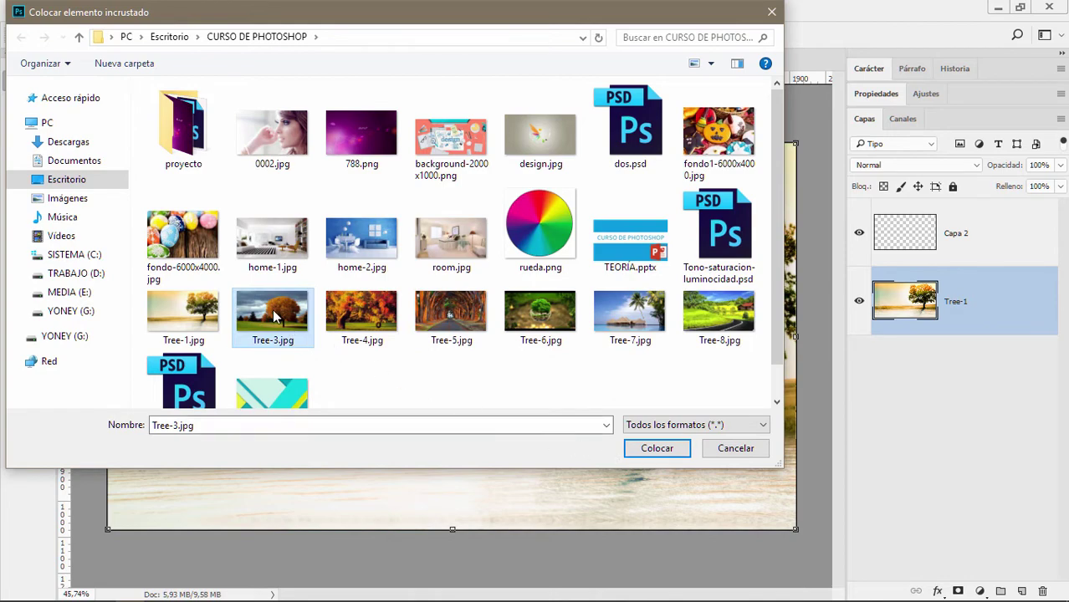
{"action": "left_click", "coordinate": [648, 453]}
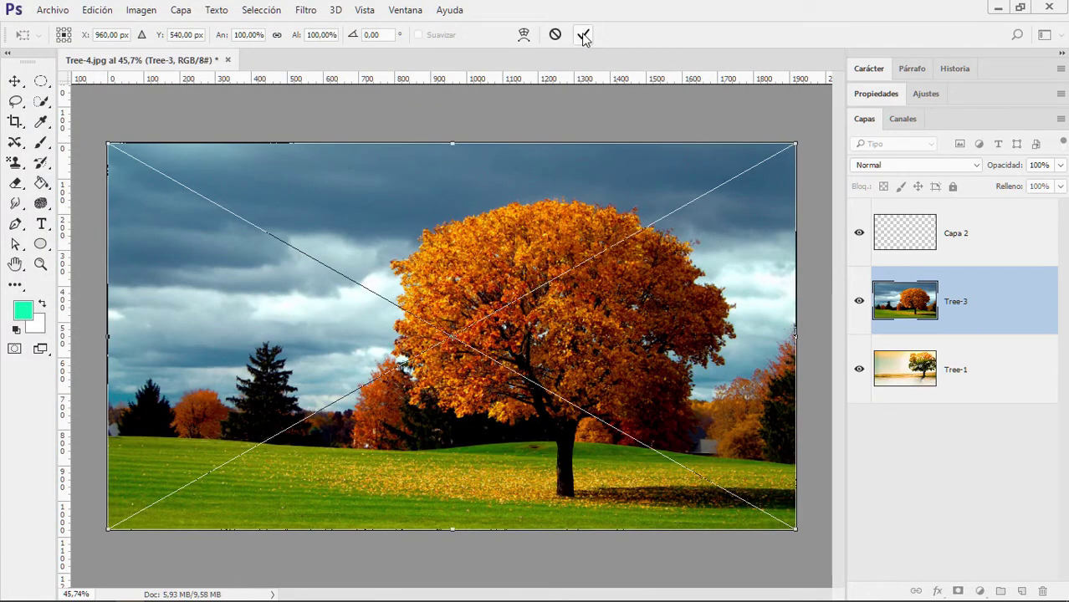
{"action": "left_click", "coordinate": [583, 35]}
{"action": "left_click", "coordinate": [750, 160]}
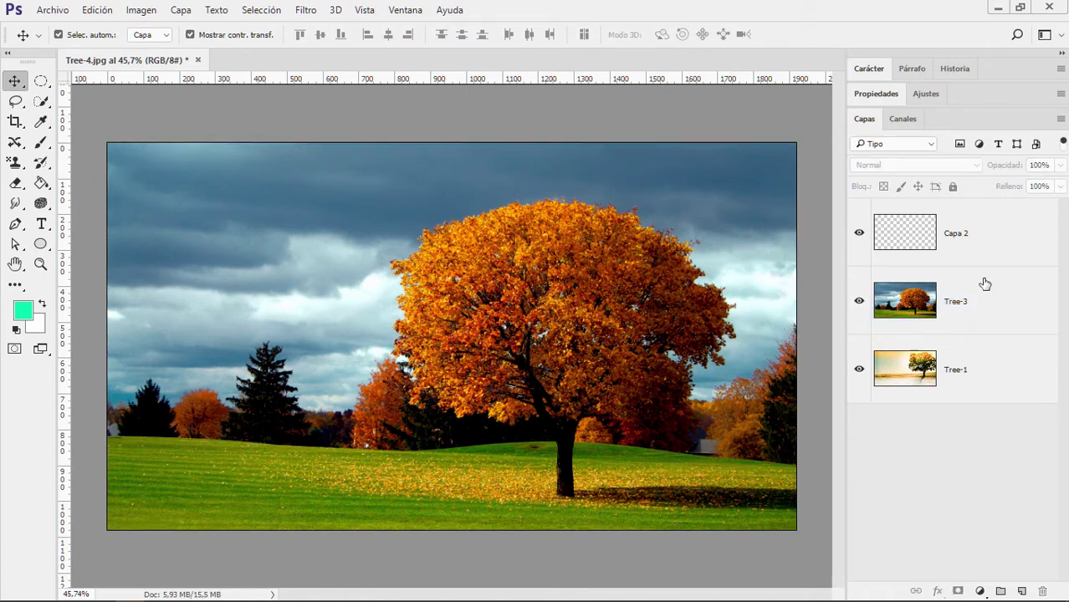
{"action": "mouse_move", "coordinate": [1000, 243]}
{"action": "left_mouse_down"}
{"action": "mouse_move", "coordinate": [982, 307]}
{"action": "mouse_move", "coordinate": [981, 514]}
{"action": "left_mouse_up"}
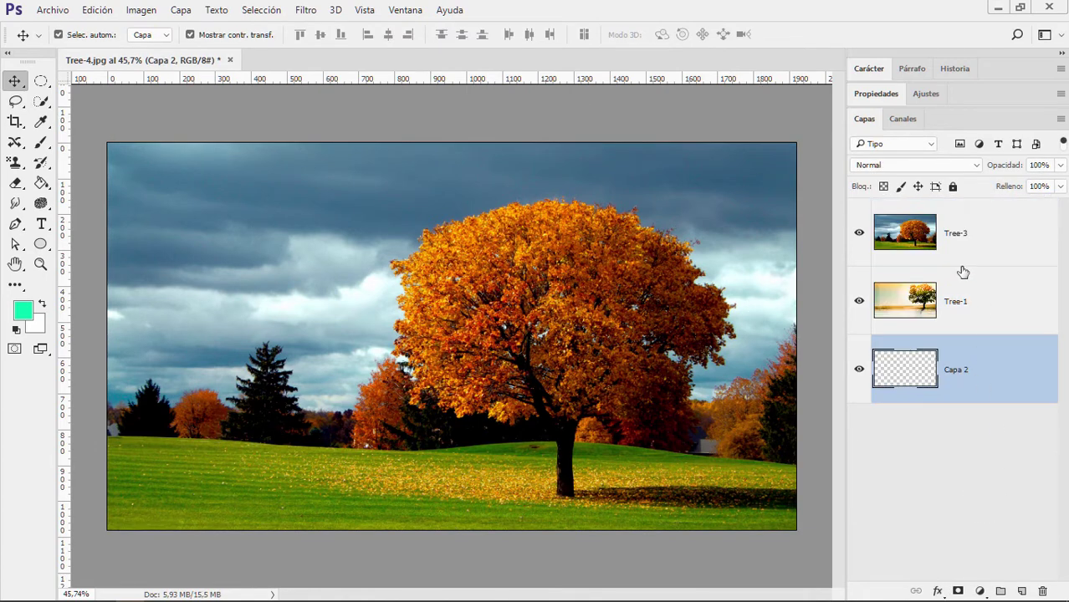
Select the Tree-3 layer in the Layers panel.
{"action": "left_click", "coordinate": [959, 232]}
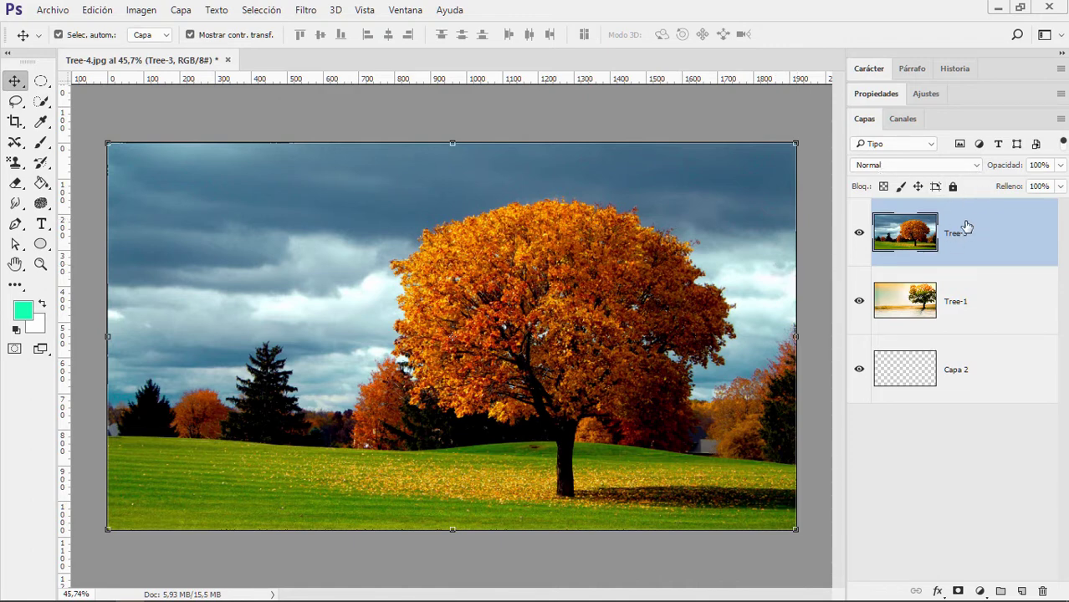
Try Disolver and Oscurecer on Tree-3, settling on the Multiplicar blend mode.
{"action": "left_click", "coordinate": [976, 167]}
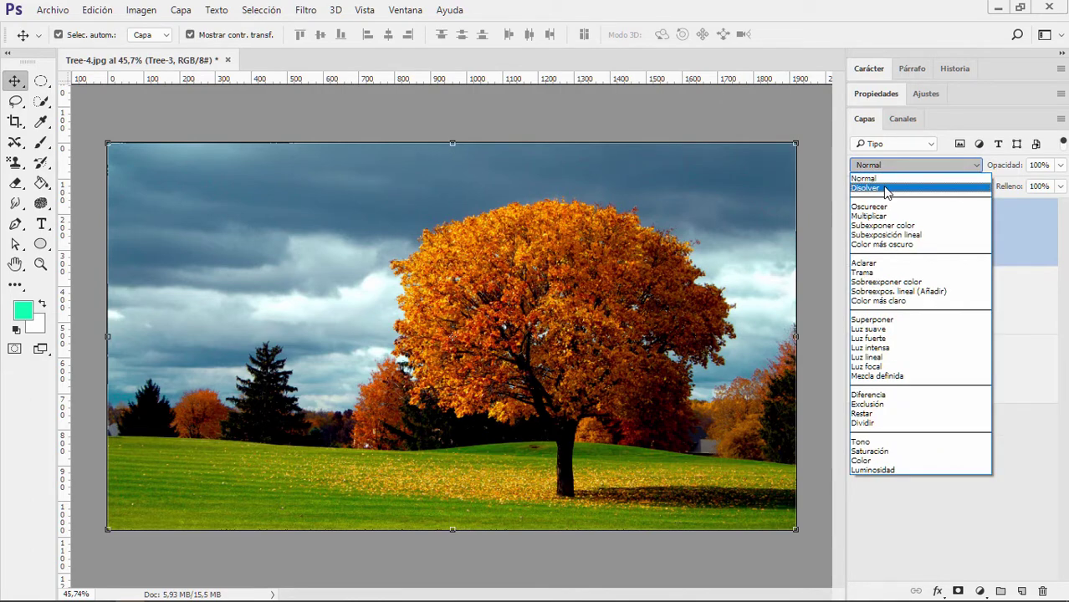
{"action": "left_click", "coordinate": [888, 188]}
{"action": "left_click", "coordinate": [897, 167]}
{"action": "left_click", "coordinate": [879, 206]}
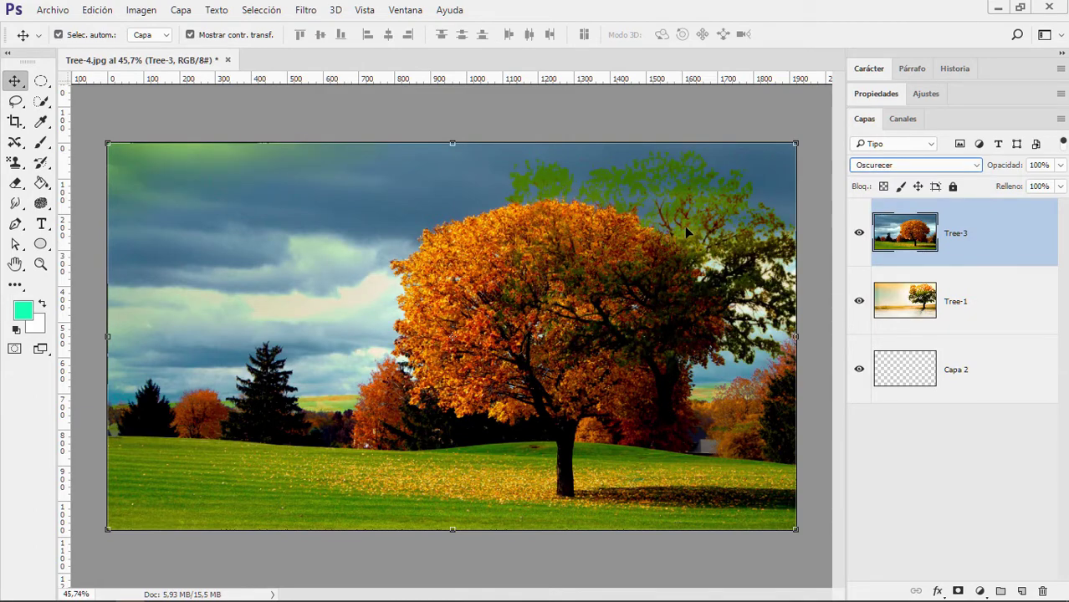
{"action": "left_click", "coordinate": [958, 167]}
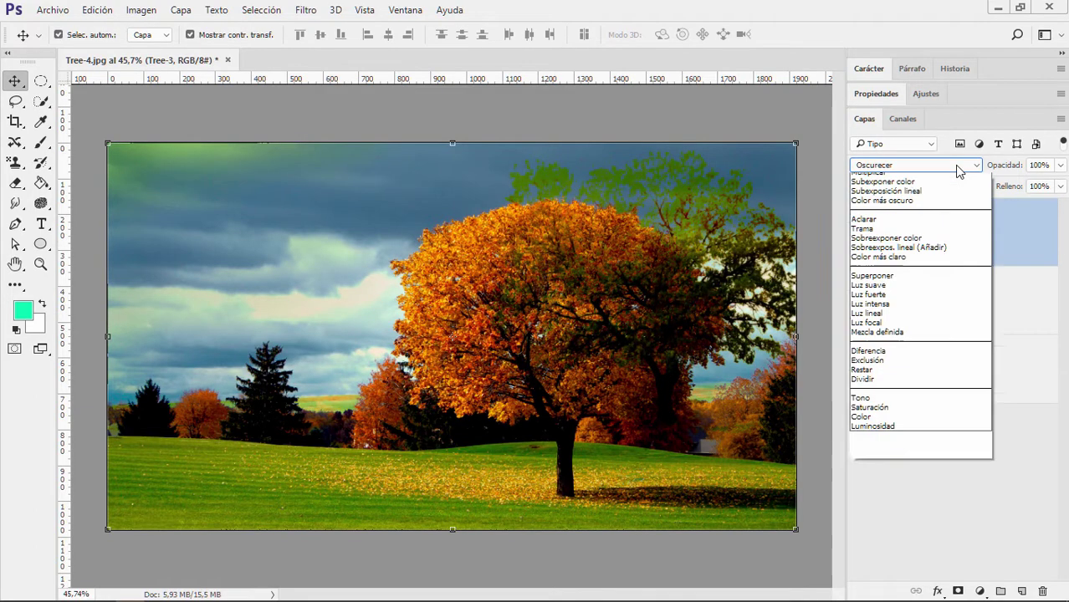
{"action": "left_click", "coordinate": [887, 213]}
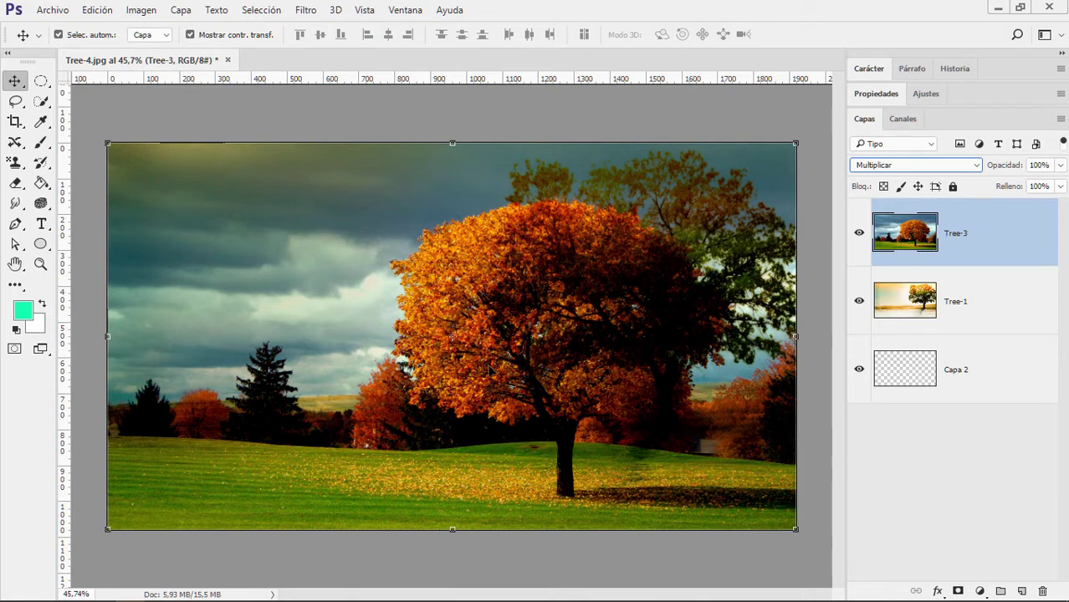
Try Subexponer color and Subexposición lineal on Tree-3, then set Color más oscuro.
{"action": "left_click", "coordinate": [975, 169]}
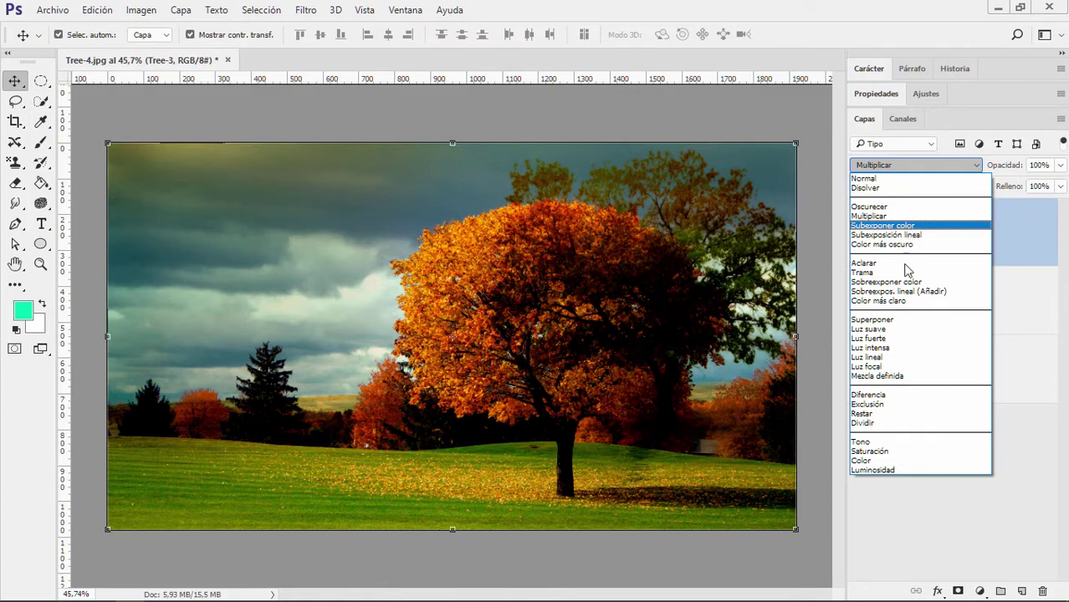
{"action": "left_click", "coordinate": [878, 226]}
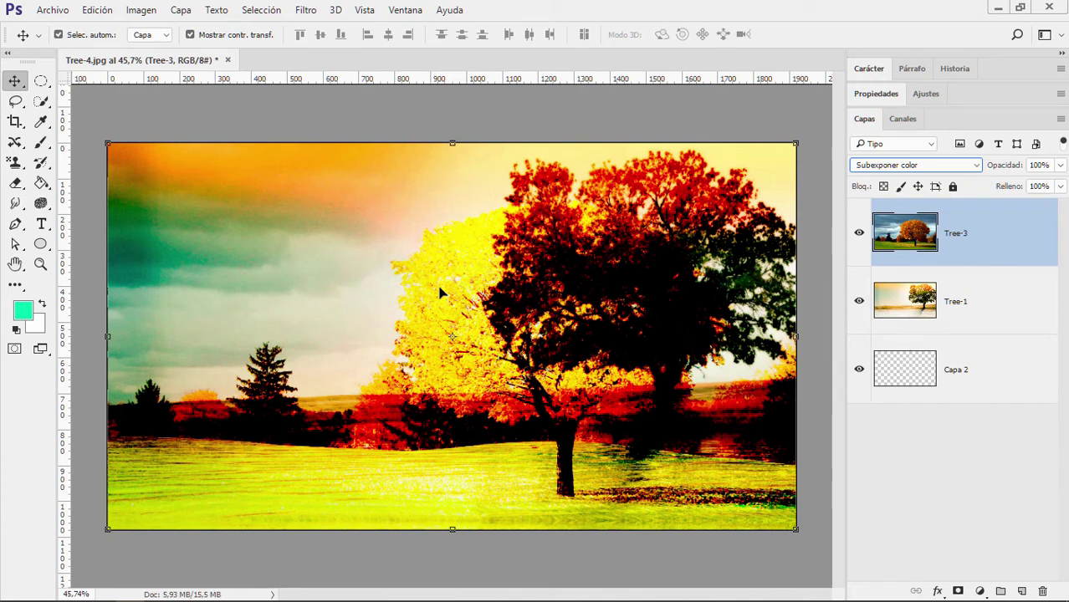
{"action": "left_click", "coordinate": [934, 171]}
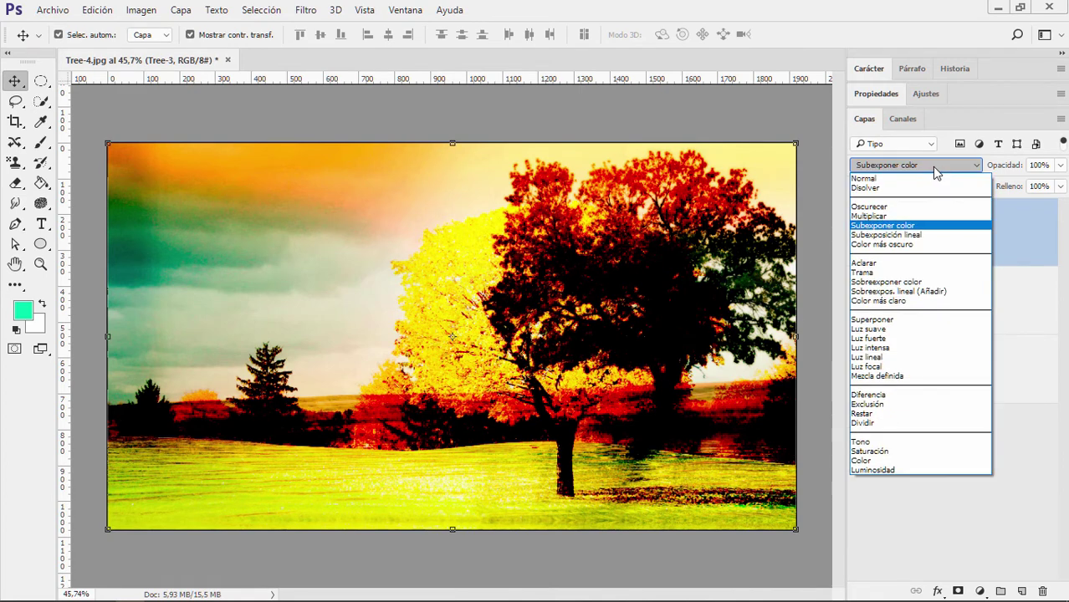
{"action": "left_click", "coordinate": [900, 237]}
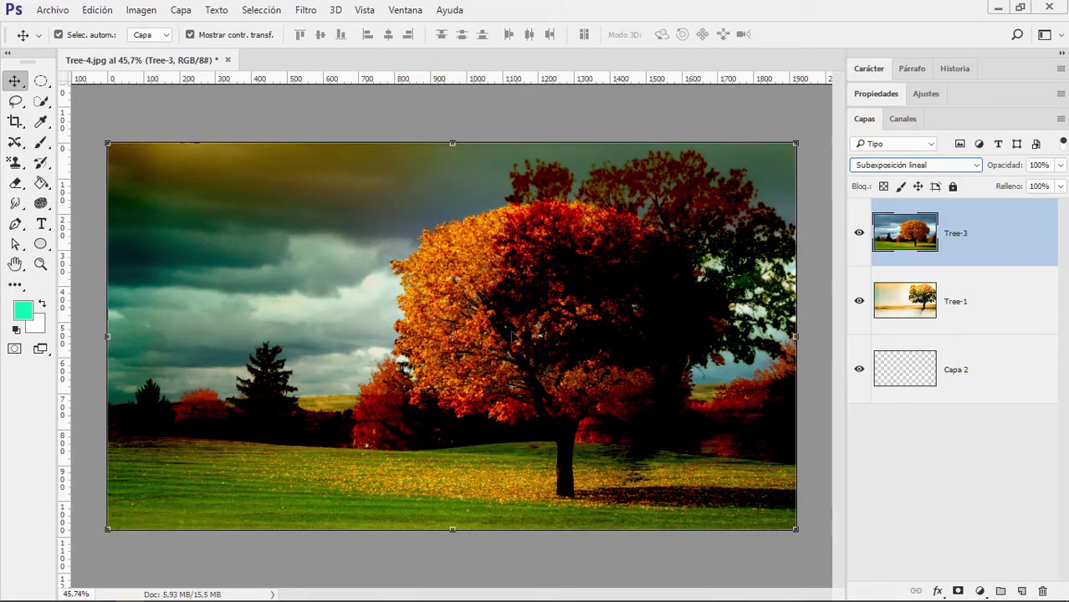
{"action": "left_click", "coordinate": [968, 167]}
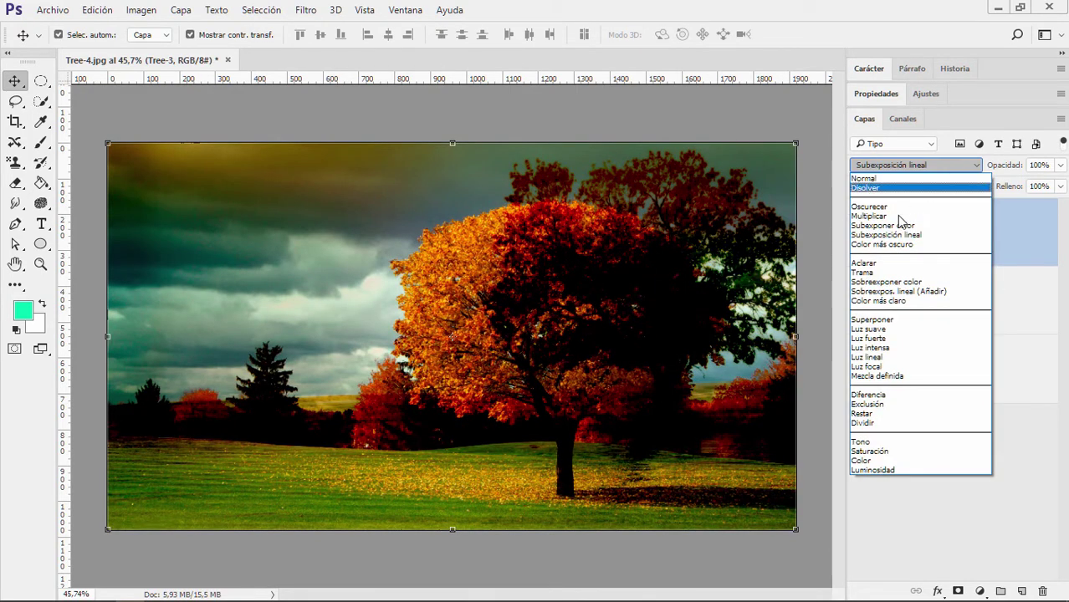
{"action": "left_click", "coordinate": [892, 245]}
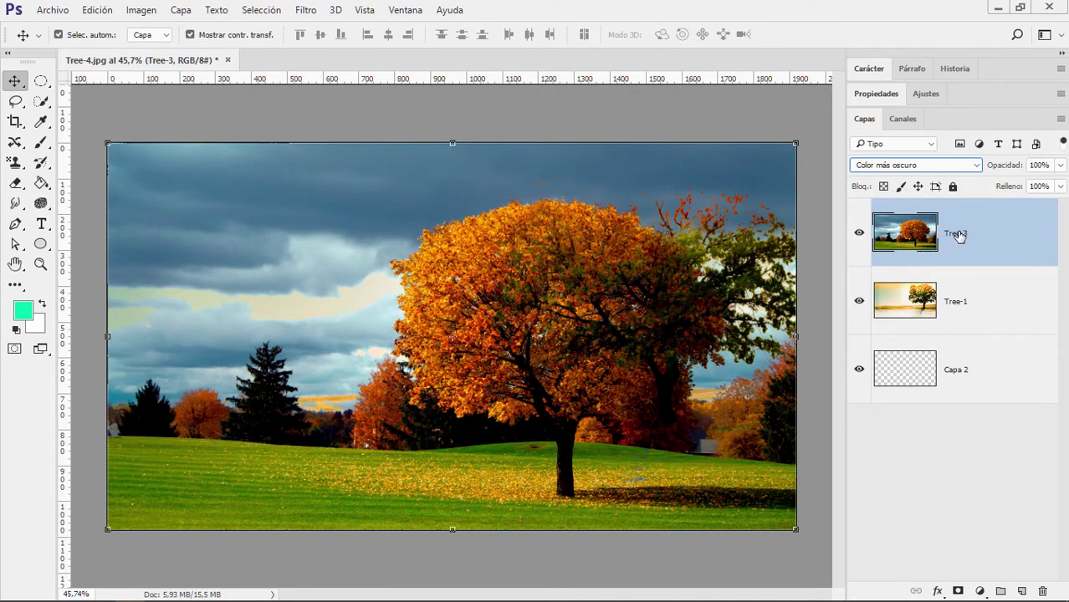
Try Aclarar and Trama on Tree-3, then switch its blend mode to Luz suave.
{"action": "left_click", "coordinate": [974, 166]}
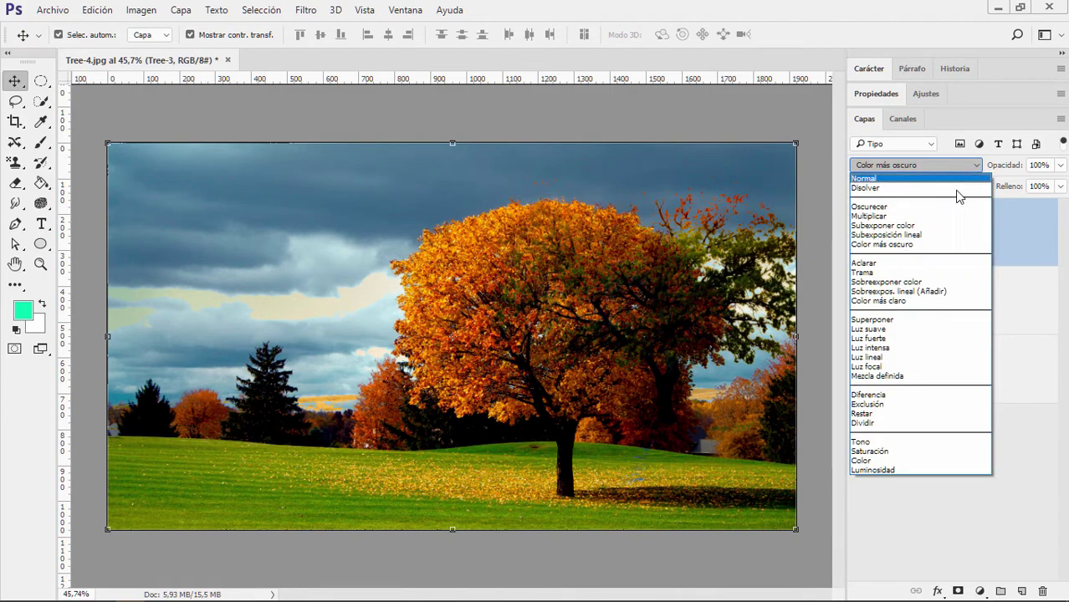
{"action": "left_click", "coordinate": [897, 266]}
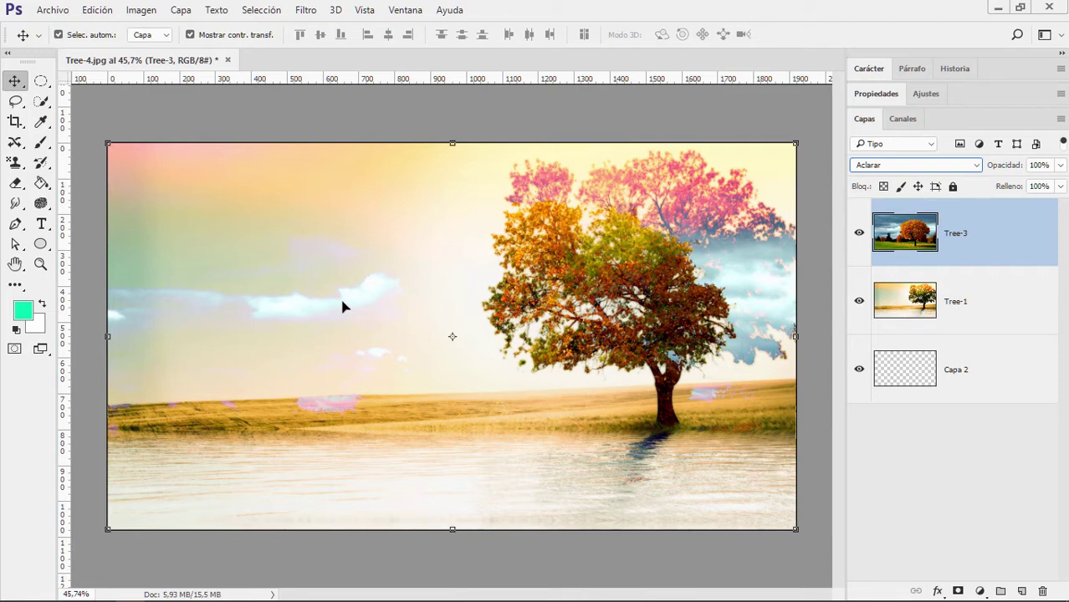
{"action": "left_click", "coordinate": [937, 167]}
{"action": "left_click", "coordinate": [873, 273]}
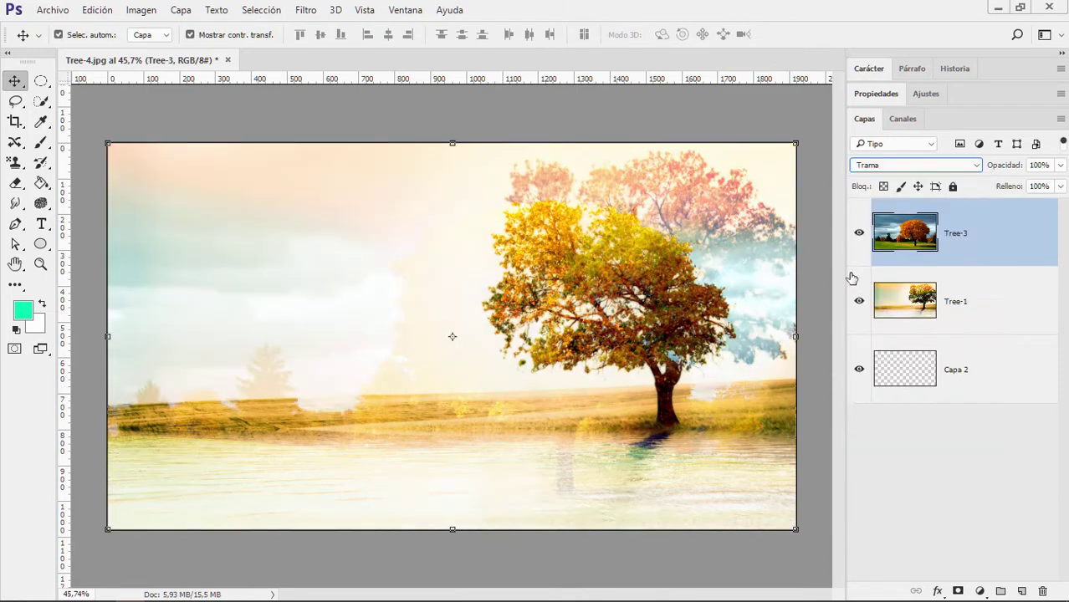
{"action": "left_click", "coordinate": [896, 165]}
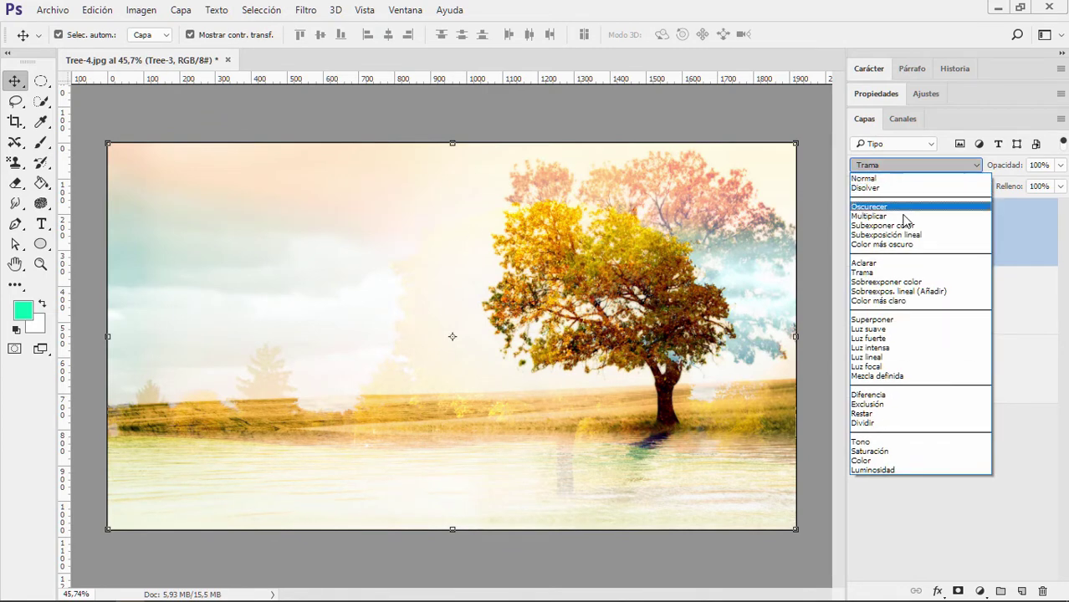
{"action": "left_click", "coordinate": [882, 322]}
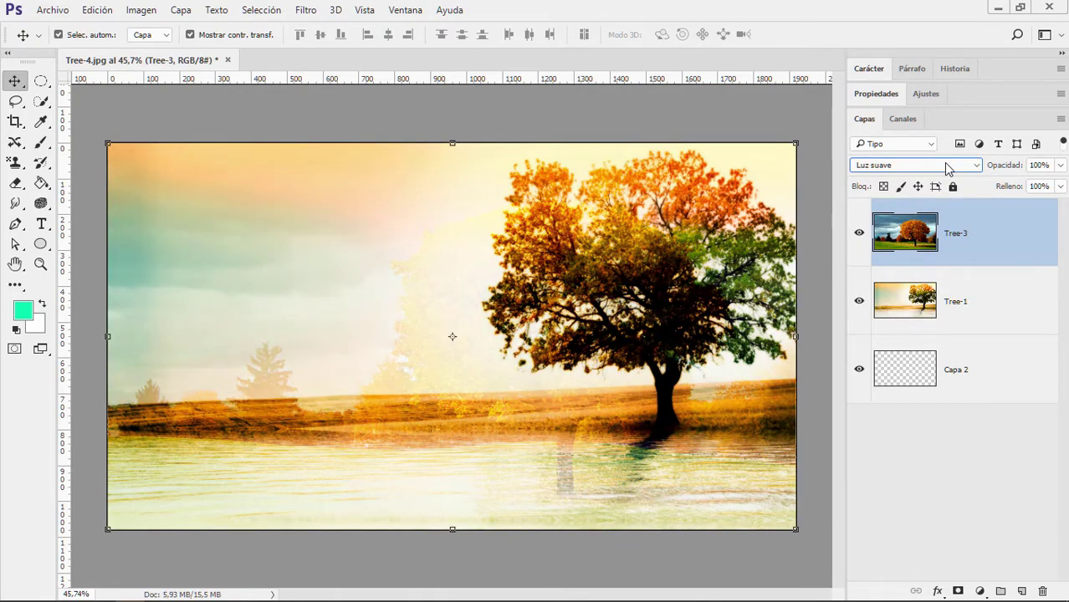
Cycle Tree-3 through blend modes like Luminosidad and Multiplicar, ending back on Normal.
{"action": "scroll", "coordinate": [948, 167], "scroll_direction": "down", "scroll_amount": 1}
{"action": "scroll", "coordinate": [947, 167], "scroll_direction": "down", "scroll_amount": 1}
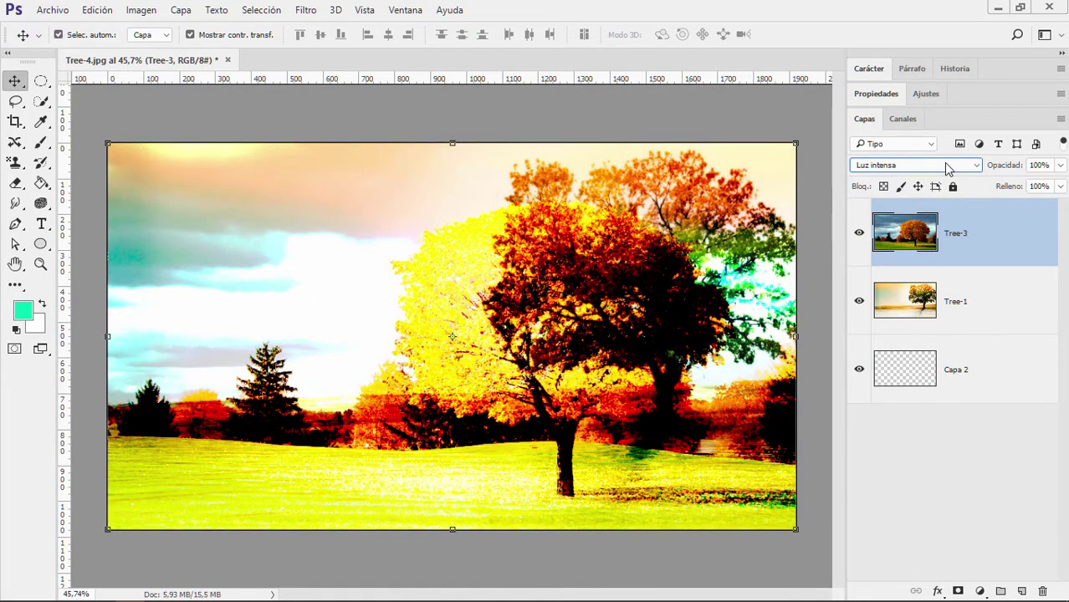
{"action": "scroll", "coordinate": [948, 167], "scroll_direction": "down", "scroll_amount": 1}
{"action": "scroll", "coordinate": [947, 167], "scroll_direction": "down", "scroll_amount": 1}
{"action": "scroll", "coordinate": [947, 167], "scroll_direction": "down", "scroll_amount": 1}
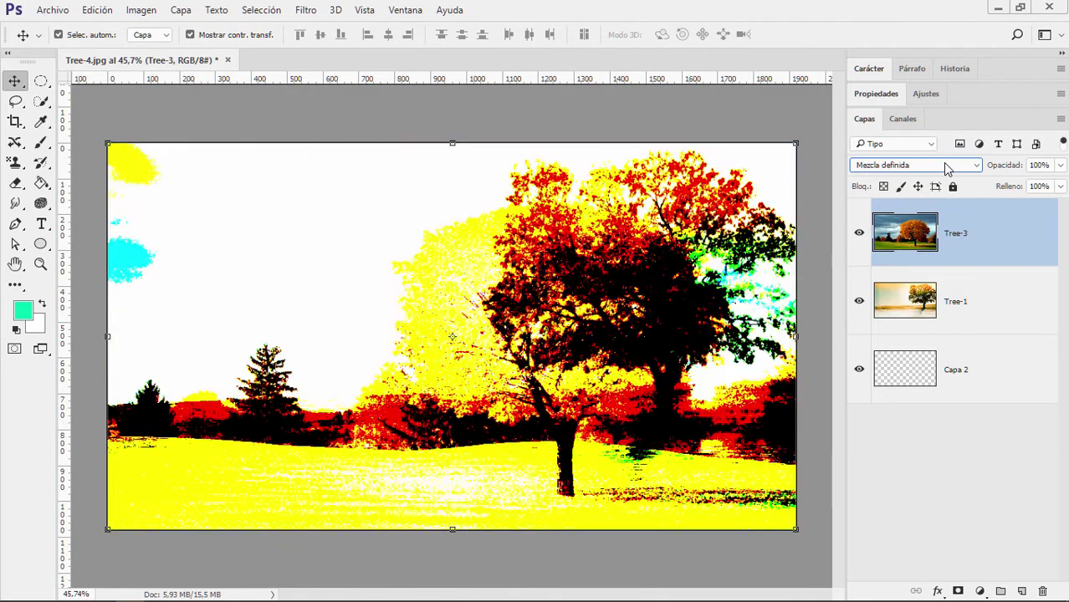
{"action": "scroll", "coordinate": [948, 167], "scroll_direction": "down", "scroll_amount": 1}
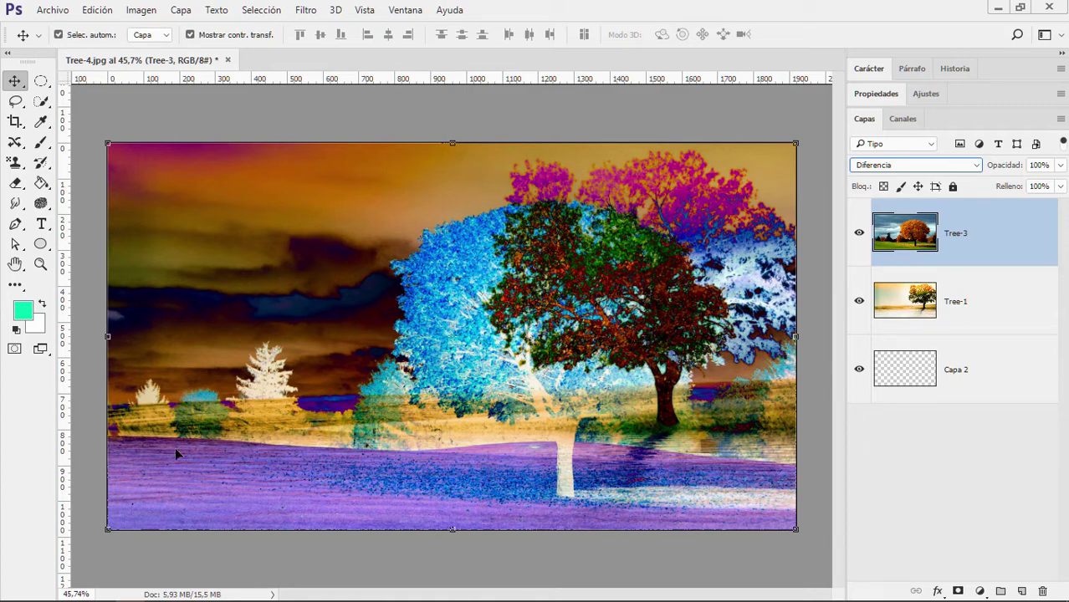
{"action": "scroll", "coordinate": [912, 167], "scroll_direction": "down", "scroll_amount": 1}
{"action": "scroll", "coordinate": [911, 170], "scroll_direction": "down", "scroll_amount": 1}
{"action": "scroll", "coordinate": [913, 171], "scroll_direction": "down", "scroll_amount": 1}
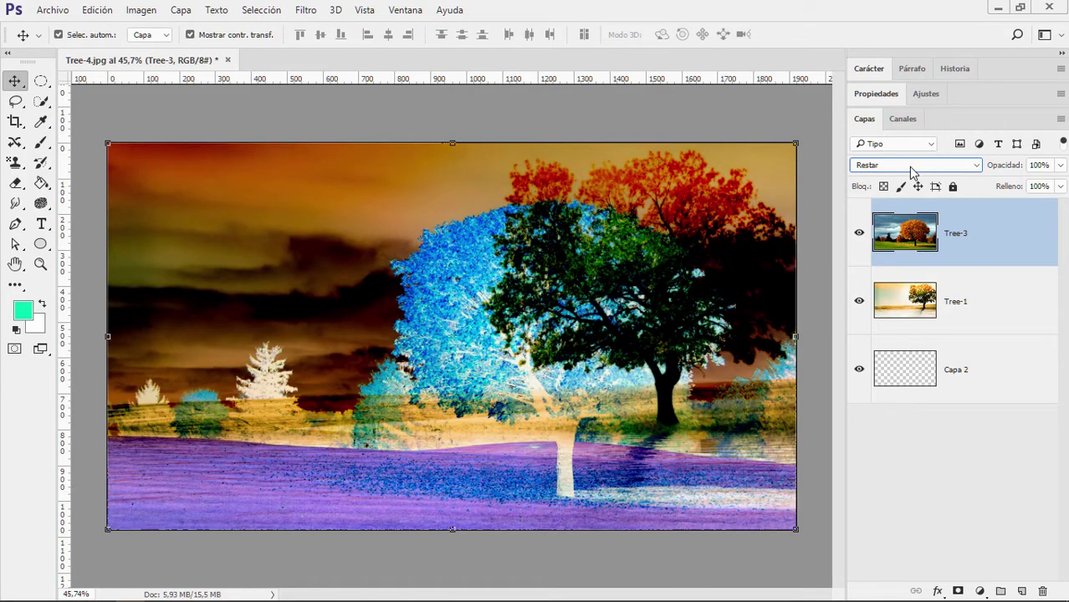
{"action": "scroll", "coordinate": [912, 171], "scroll_direction": "down", "scroll_amount": 1}
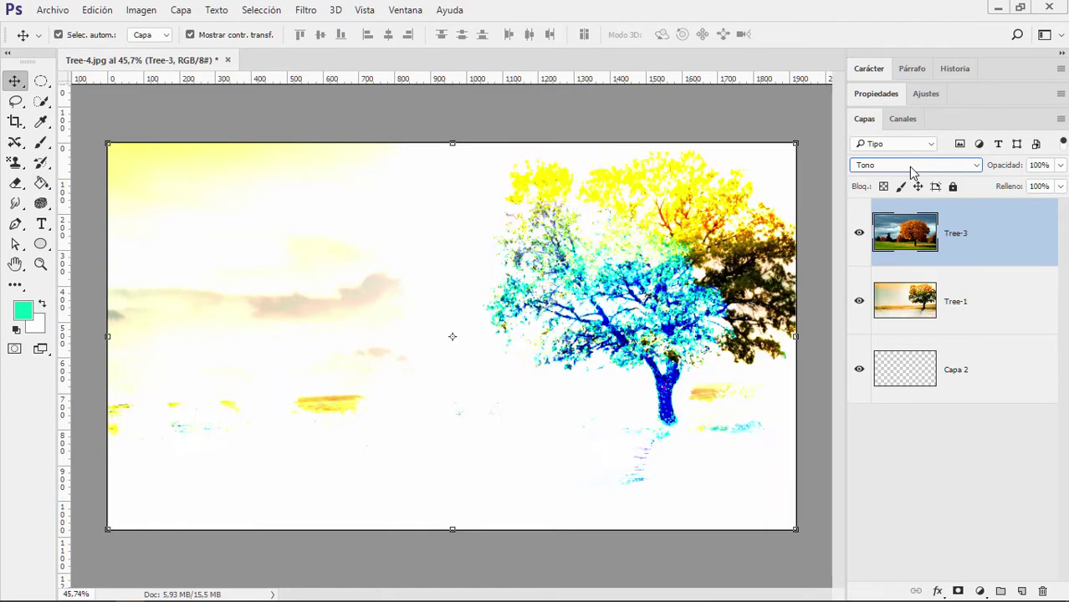
{"action": "scroll", "coordinate": [912, 170], "scroll_direction": "down", "scroll_amount": 1}
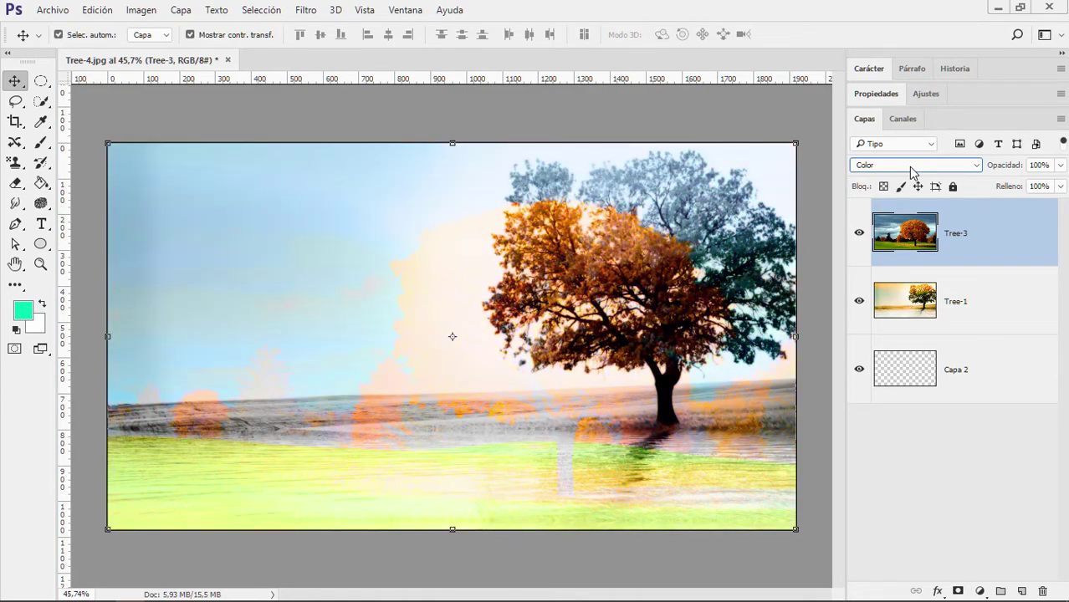
{"action": "scroll", "coordinate": [913, 170], "scroll_direction": "down", "scroll_amount": 1}
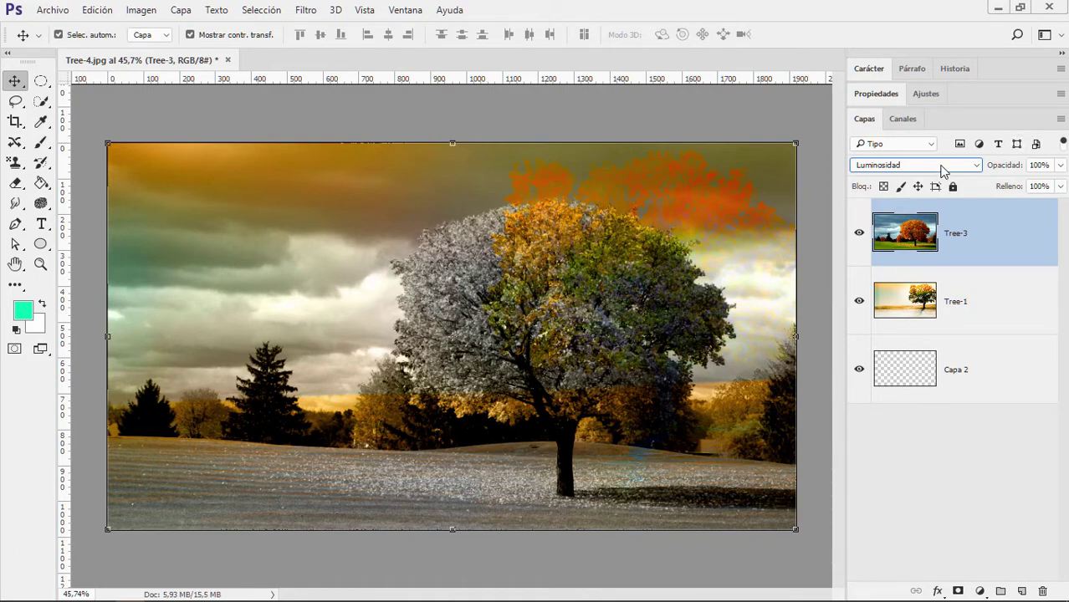
{"action": "scroll", "coordinate": [944, 170], "scroll_direction": "up", "scroll_amount": 2}
{"action": "scroll", "coordinate": [944, 170], "scroll_direction": "up", "scroll_amount": 6}
{"action": "scroll", "coordinate": [943, 171], "scroll_direction": "up", "scroll_amount": 9}
{"action": "scroll", "coordinate": [943, 171], "scroll_direction": "up", "scroll_amount": 6}
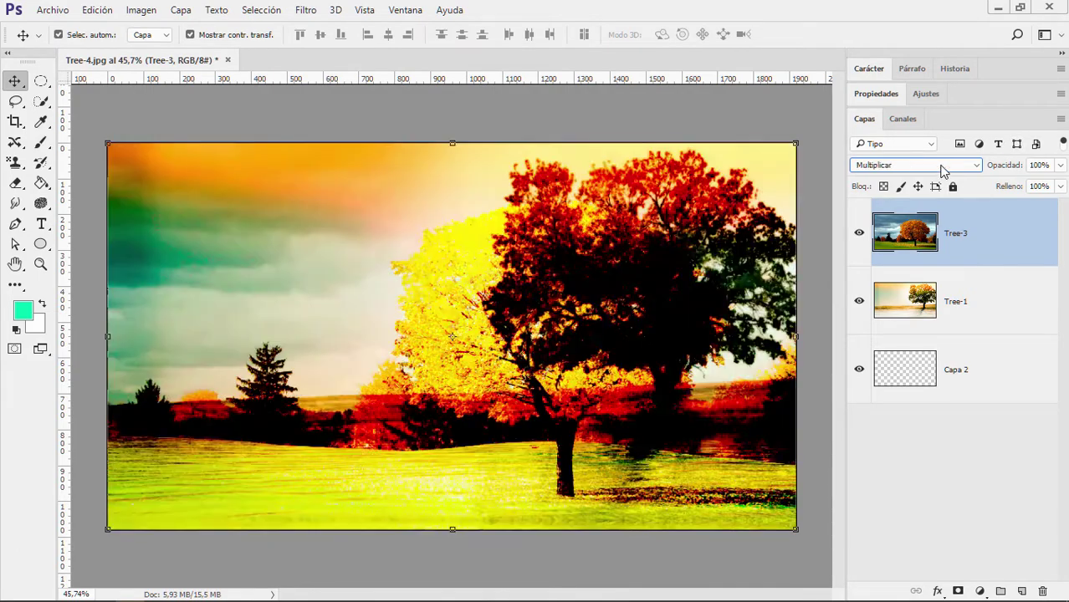
{"action": "scroll", "coordinate": [944, 171], "scroll_direction": "up", "scroll_amount": 3}
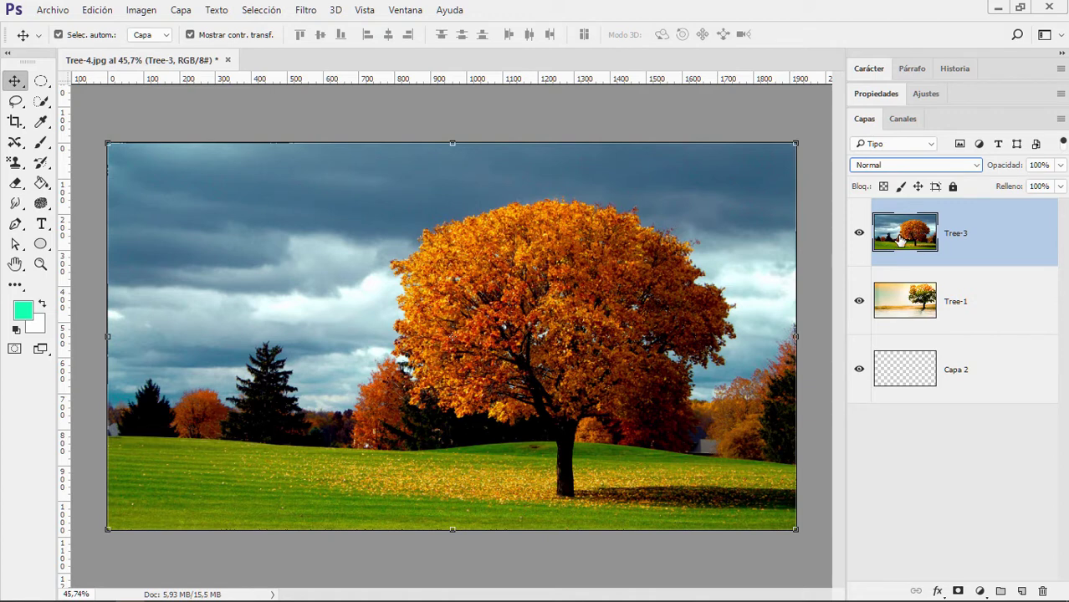
Open the Opciones de fusión layer style window for Tree-3 and move it aside.
{"action": "left_click", "coordinate": [940, 590]}
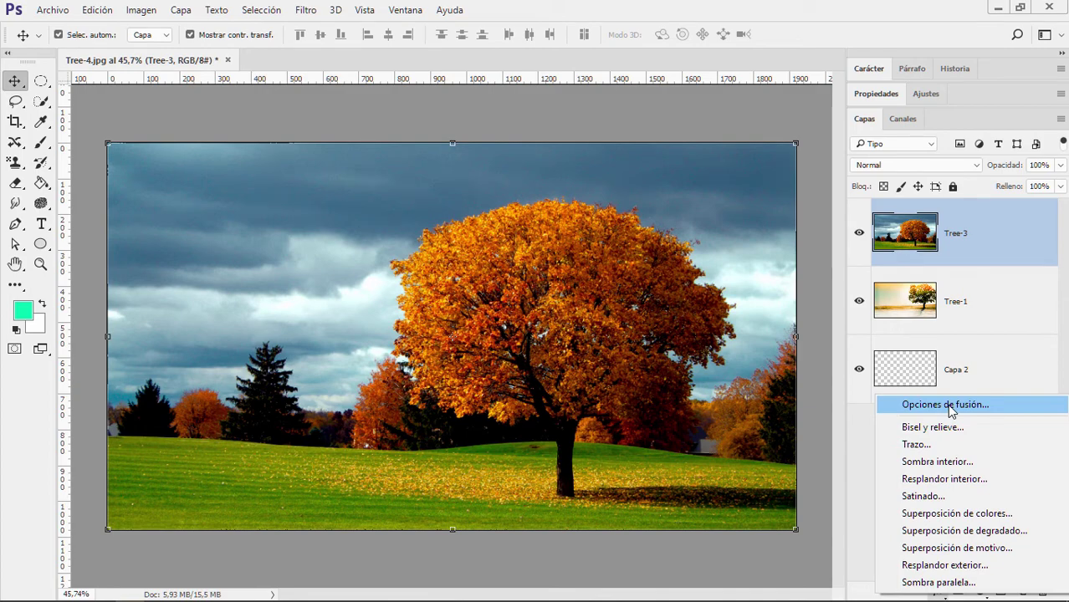
{"action": "left_click", "coordinate": [948, 406]}
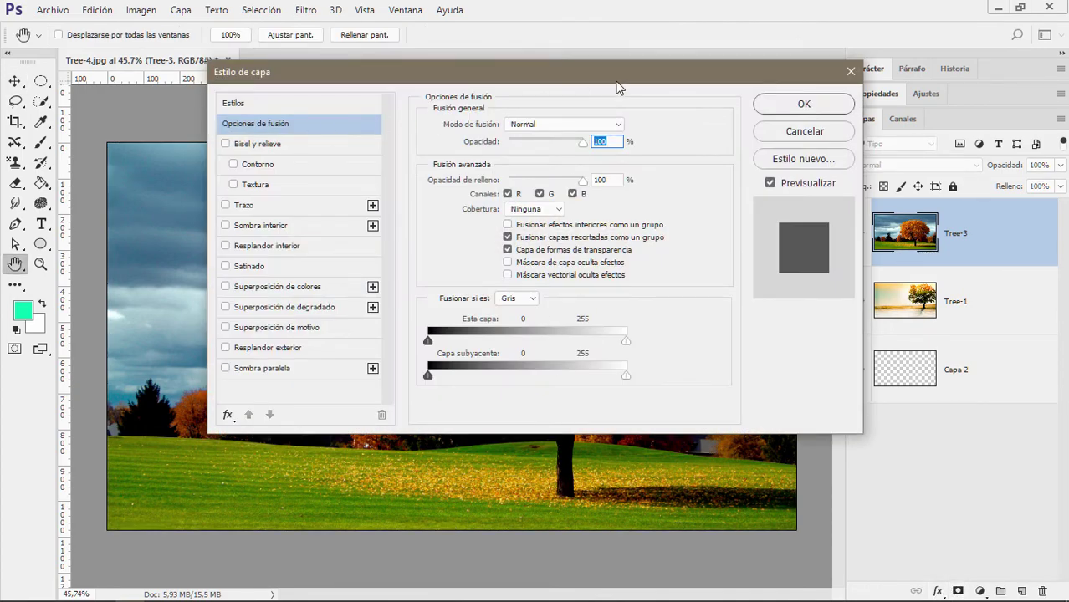
{"action": "left_click_drag", "start_coordinate": [619, 88], "coordinate": [801, 106]}
Change the Modo de fusión to Aclarar, then move on toward Trama.
{"action": "left_click", "coordinate": [796, 144]}
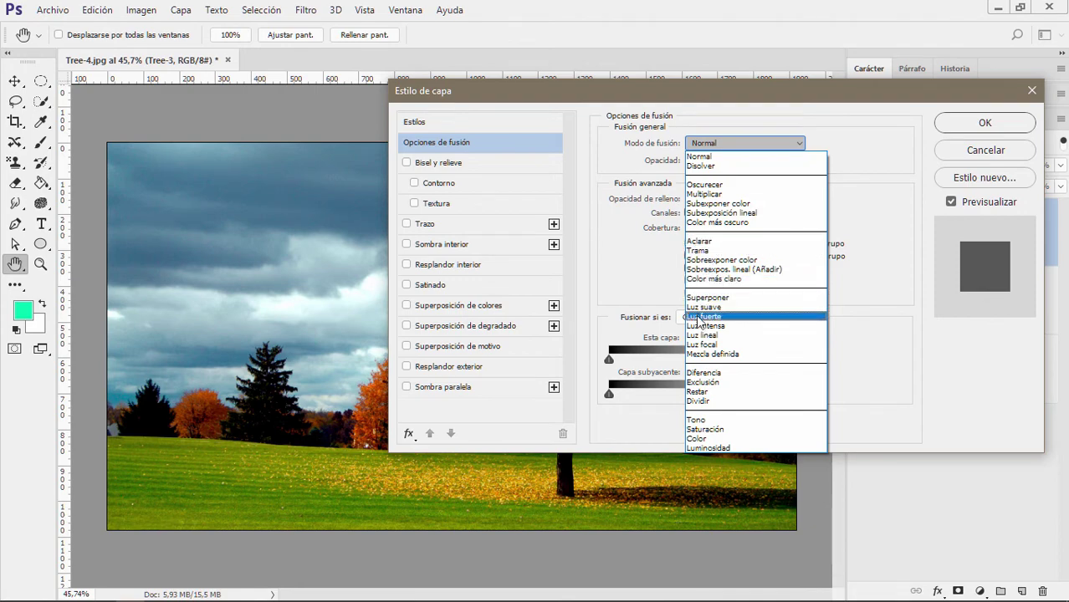
{"action": "left_click", "coordinate": [699, 242]}
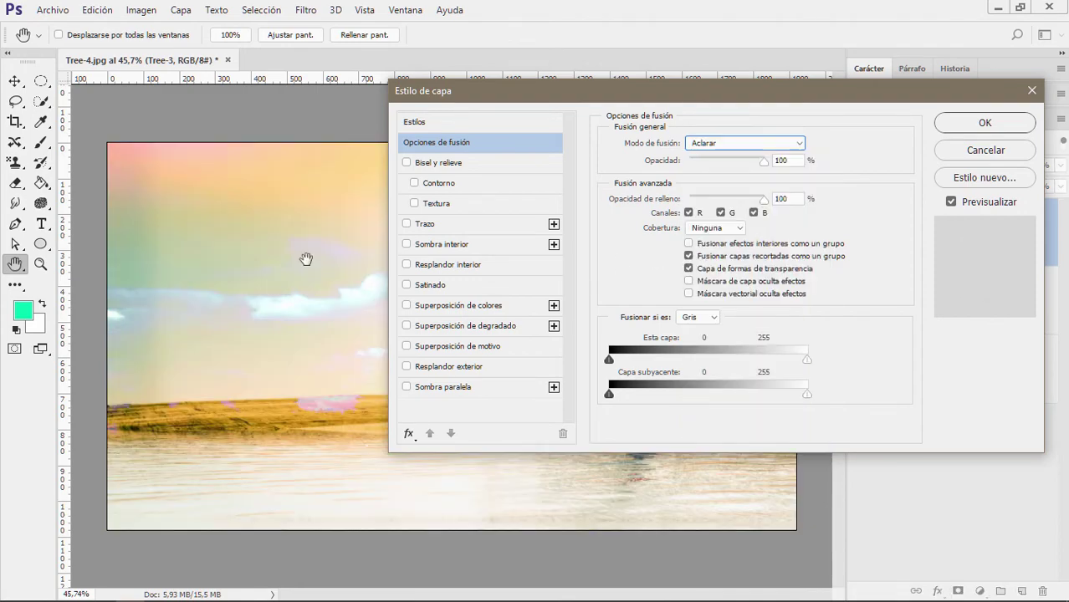
{"action": "left_click_drag", "start_coordinate": [681, 90], "coordinate": [679, 72]}
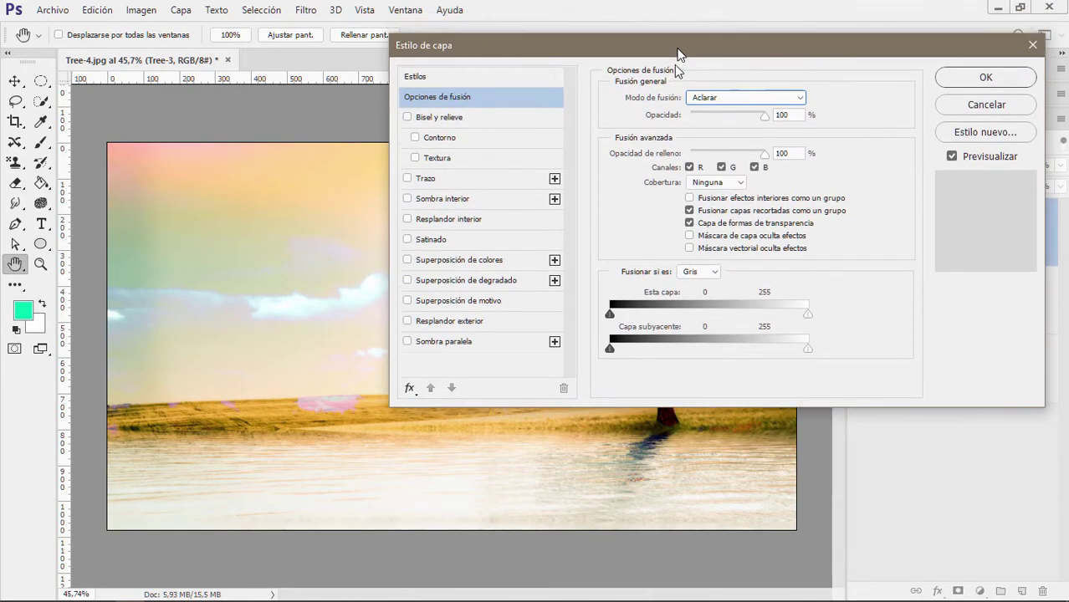
{"action": "left_click", "coordinate": [762, 130]}
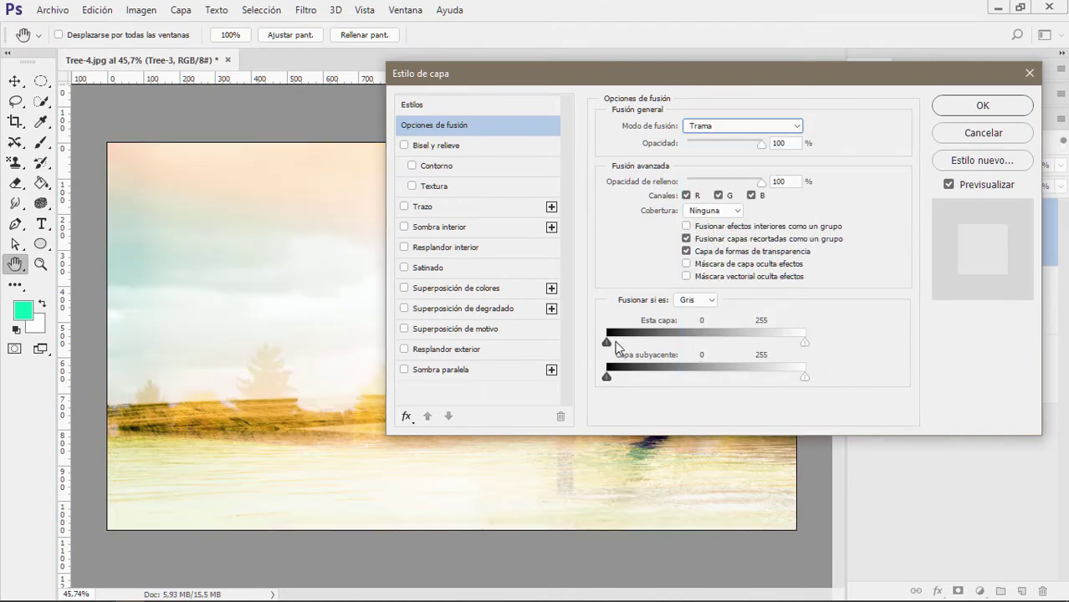
Test hiding the top layer's highlights and shadows, then hide its darkest tones up to 75.
{"action": "mouse_move", "coordinate": [805, 348]}
{"action": "left_mouse_down"}
{"action": "mouse_move", "coordinate": [702, 337]}
{"action": "mouse_move", "coordinate": [804, 348]}
{"action": "left_mouse_up"}
{"action": "mouse_move", "coordinate": [639, 74]}
{"action": "left_mouse_down"}
{"action": "mouse_move", "coordinate": [743, 46]}
{"action": "mouse_move", "coordinate": [669, 14]}
{"action": "left_mouse_up"}
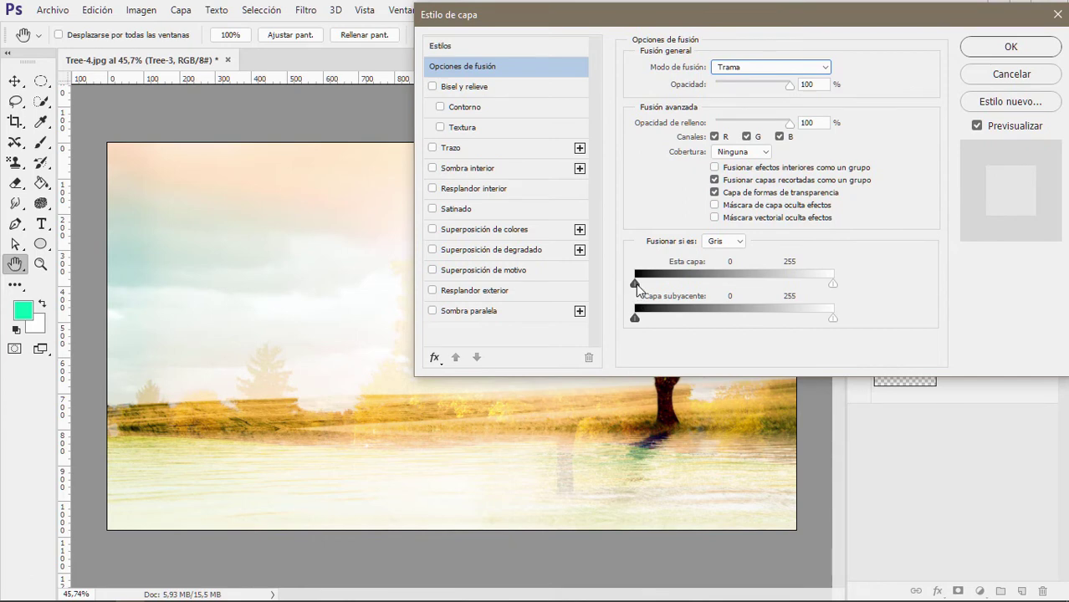
{"action": "mouse_move", "coordinate": [636, 282]}
{"action": "left_mouse_down"}
{"action": "mouse_move", "coordinate": [775, 283]}
{"action": "mouse_move", "coordinate": [624, 284]}
{"action": "left_mouse_up"}
{"action": "mouse_move", "coordinate": [636, 286]}
{"action": "left_mouse_down"}
{"action": "mouse_move", "coordinate": [811, 285]}
{"action": "mouse_move", "coordinate": [802, 285]}
{"action": "left_mouse_up"}
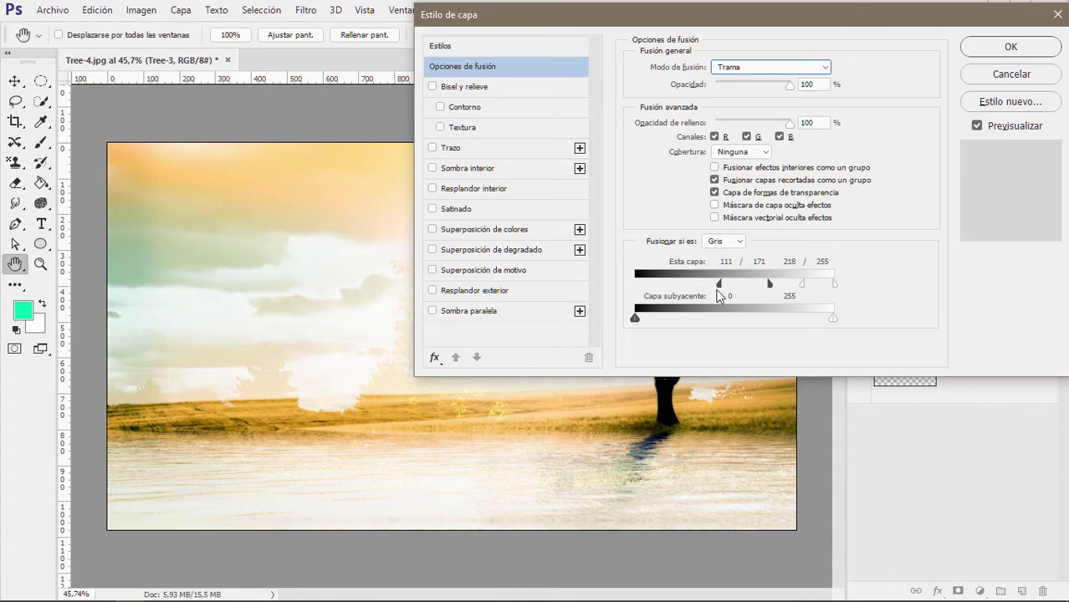
Split the Esta capa sliders so shadows fade between 3–53 and highlights from 170–226.
{"action": "left_click_drag", "start_coordinate": [718, 286], "coordinate": [635, 285]}
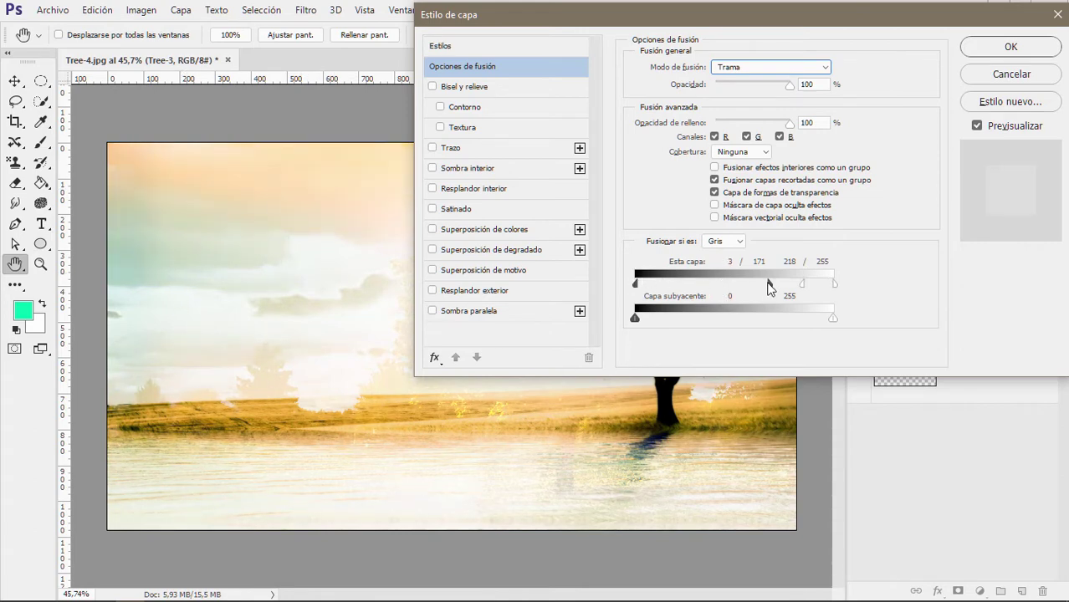
{"action": "left_click_drag", "start_coordinate": [770, 284], "coordinate": [682, 284]}
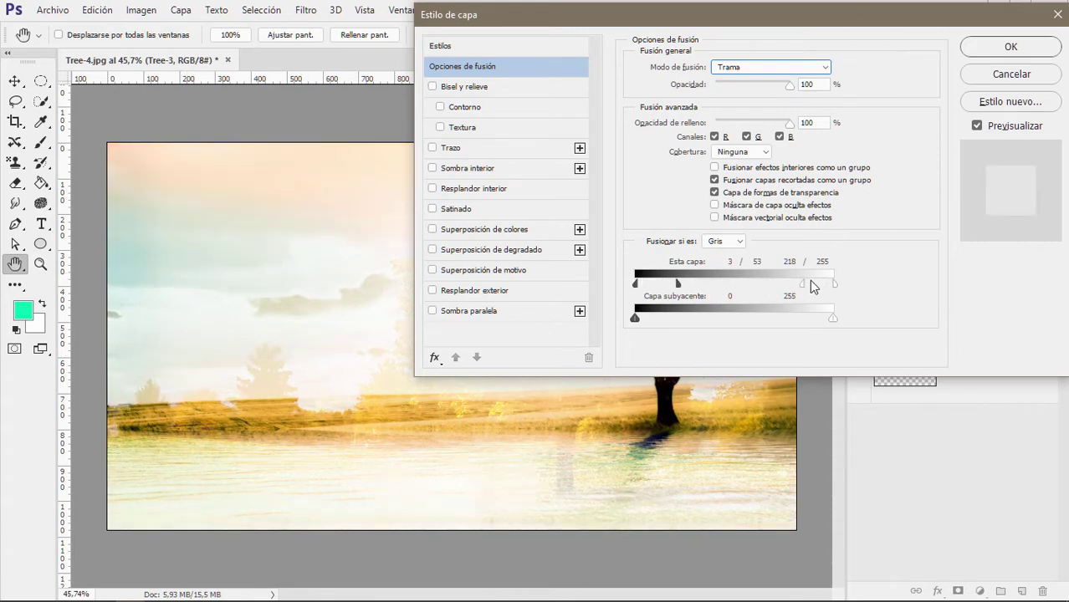
{"action": "left_click_drag", "start_coordinate": [803, 284], "coordinate": [764, 284]}
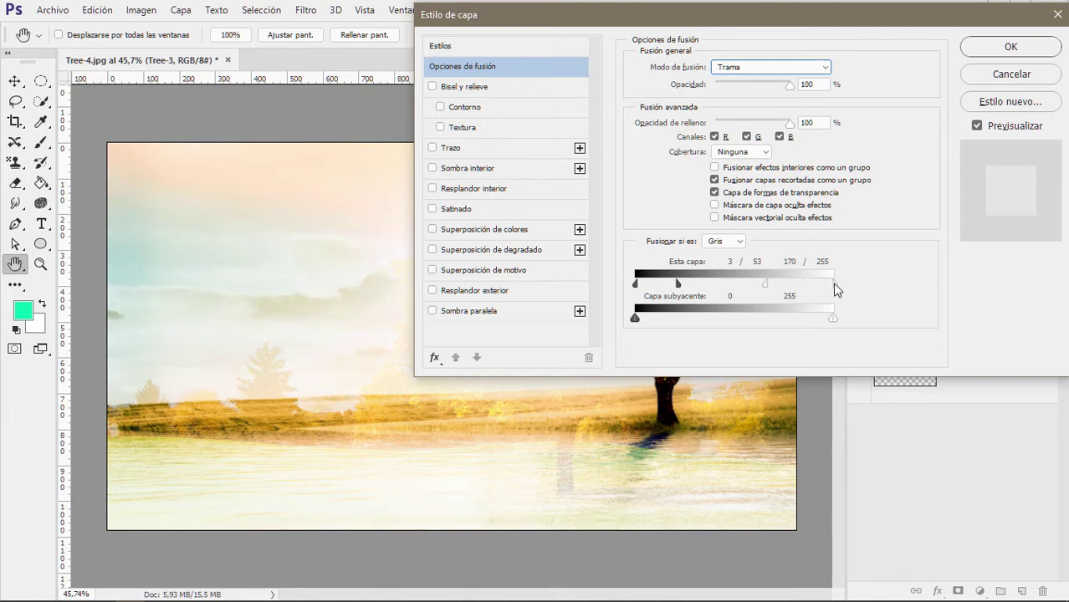
{"action": "left_click_drag", "start_coordinate": [834, 284], "coordinate": [811, 284]}
After trying Rojo, base the blending range on Azul and hide tones below blue 206.
{"action": "left_click", "coordinate": [724, 240]}
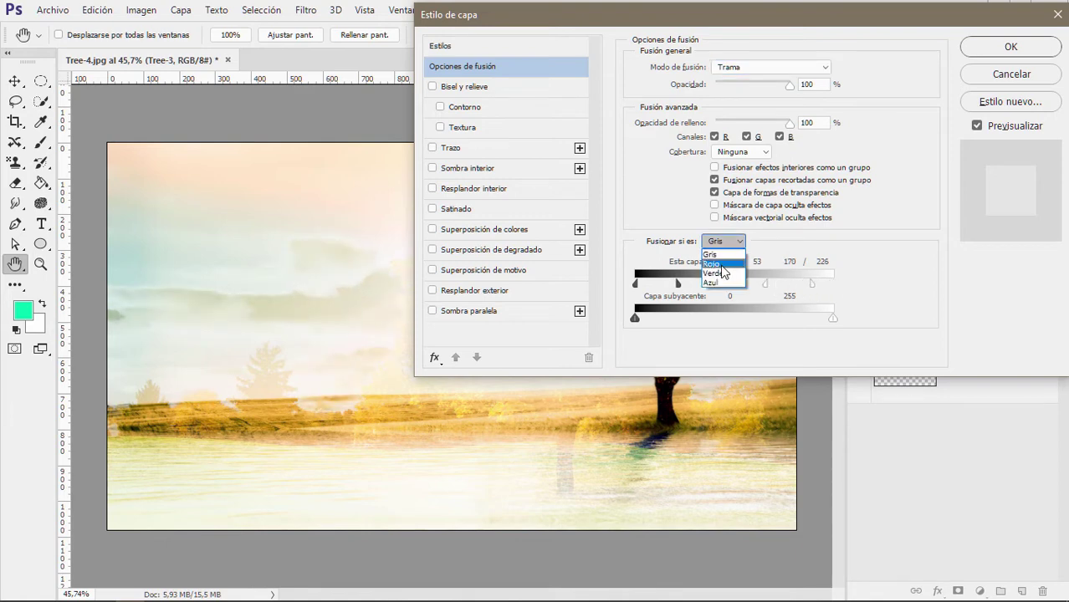
{"action": "left_click", "coordinate": [722, 264]}
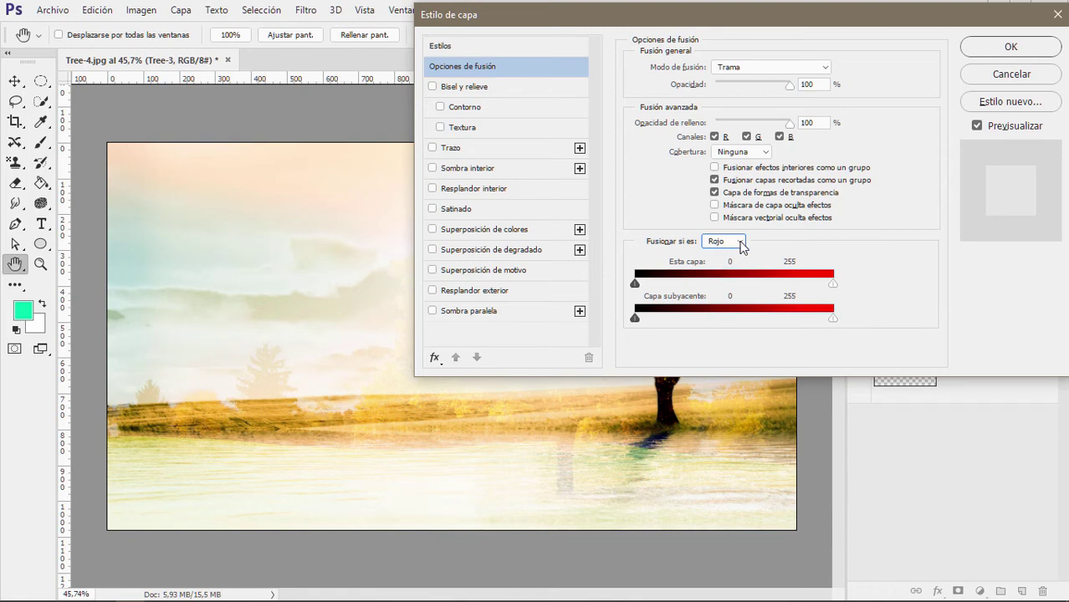
{"action": "left_click", "coordinate": [740, 241]}
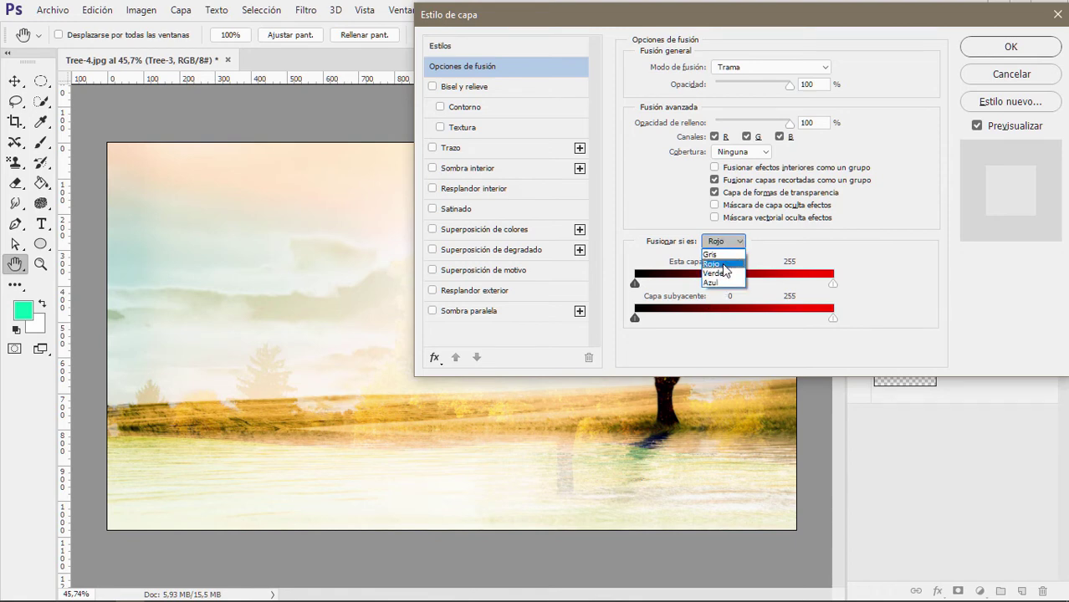
{"action": "left_click", "coordinate": [711, 282]}
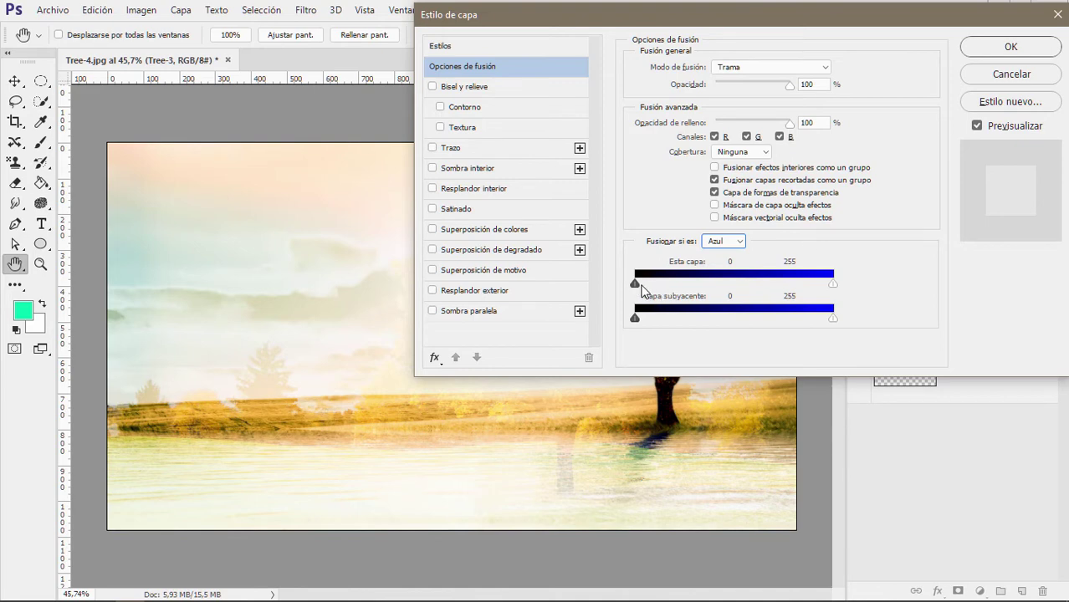
{"action": "mouse_move", "coordinate": [658, 282]}
{"action": "left_mouse_down"}
{"action": "mouse_move", "coordinate": [761, 281]}
{"action": "mouse_move", "coordinate": [722, 281]}
{"action": "mouse_move", "coordinate": [795, 301]}
{"action": "left_mouse_up"}
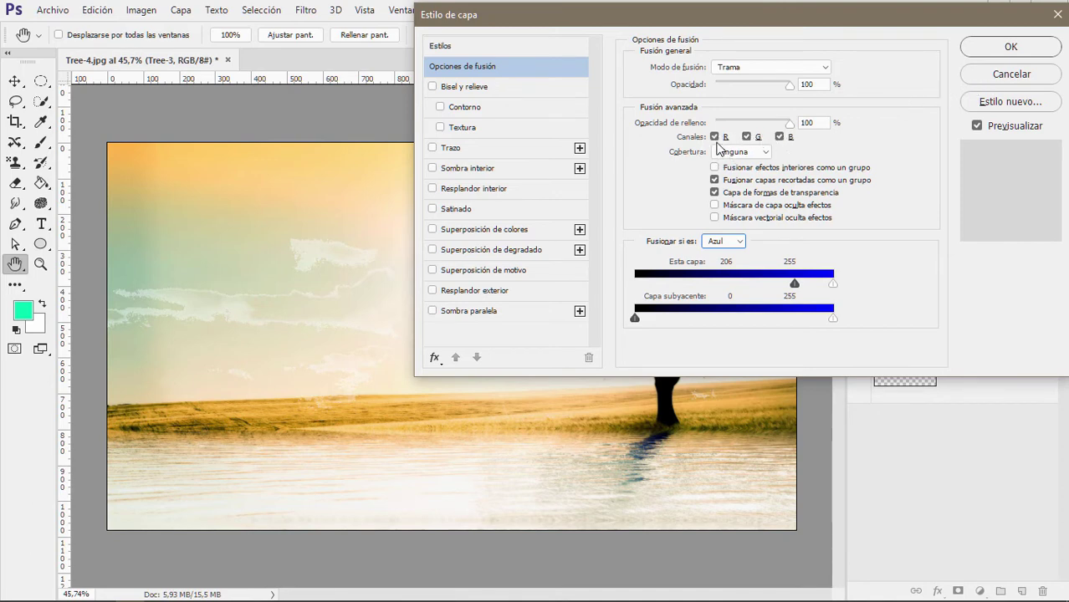
Lower Opacidad to about 11%, then cancel the Estilo de capa dialog to discard all changes.
{"action": "left_click", "coordinate": [824, 68]}
{"action": "left_click", "coordinate": [937, 311]}
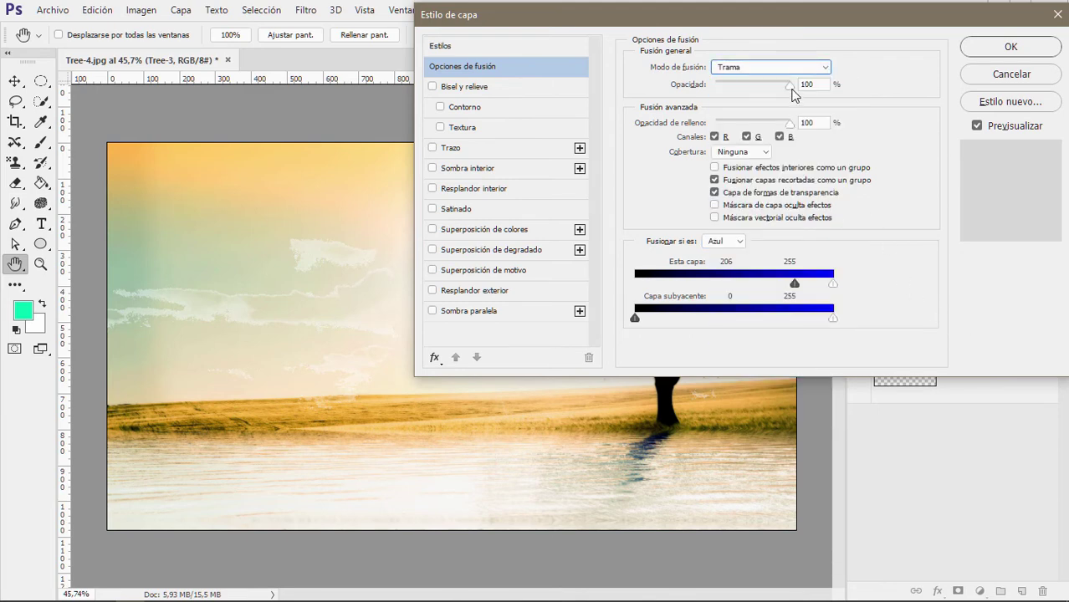
{"action": "left_click_drag", "start_coordinate": [789, 86], "coordinate": [724, 87]}
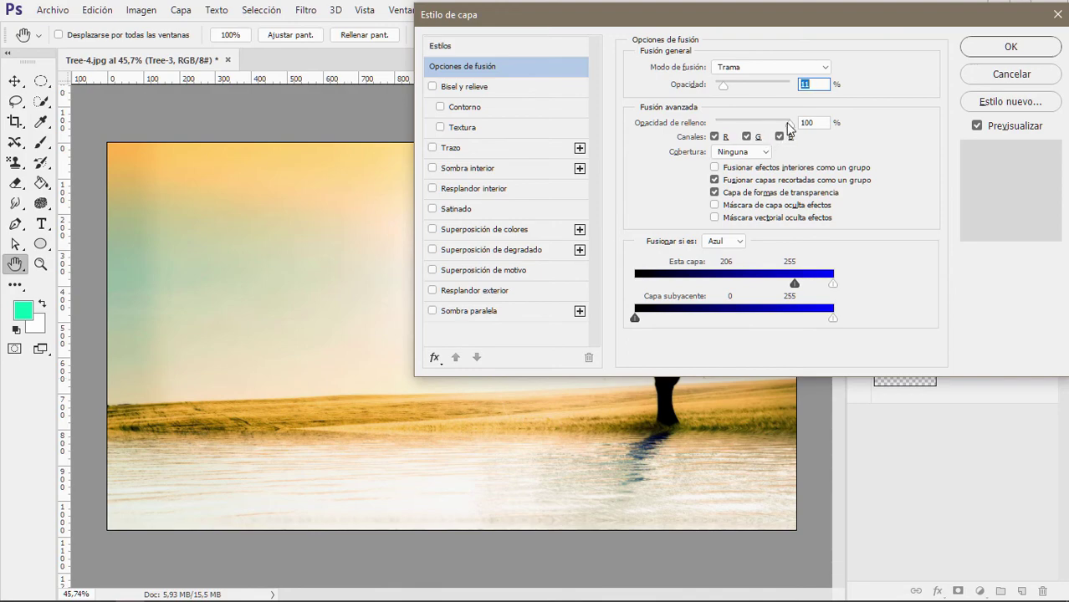
{"action": "left_click", "coordinate": [1004, 77]}
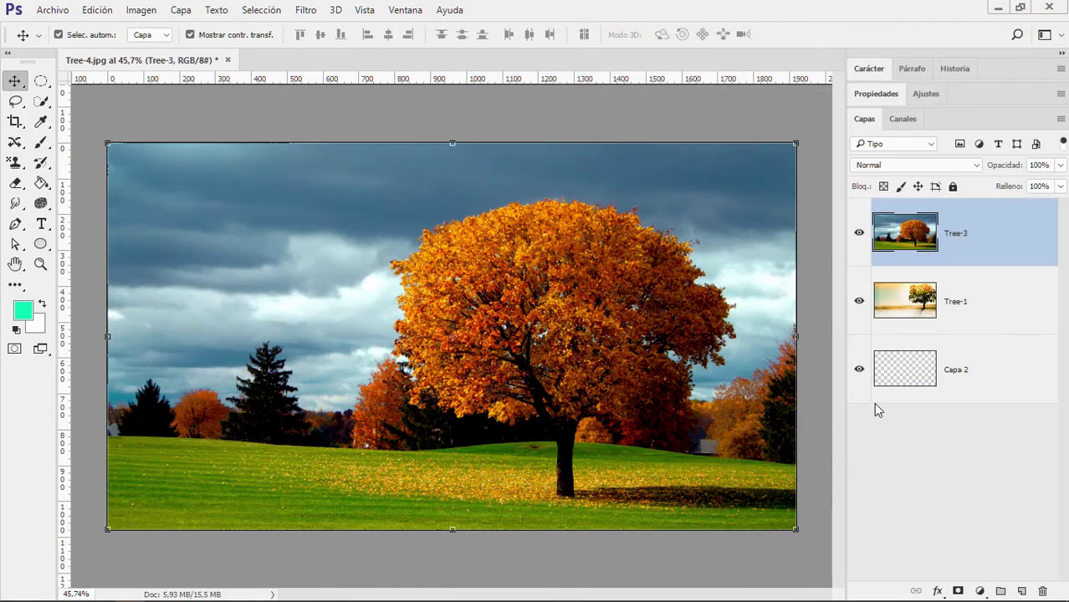